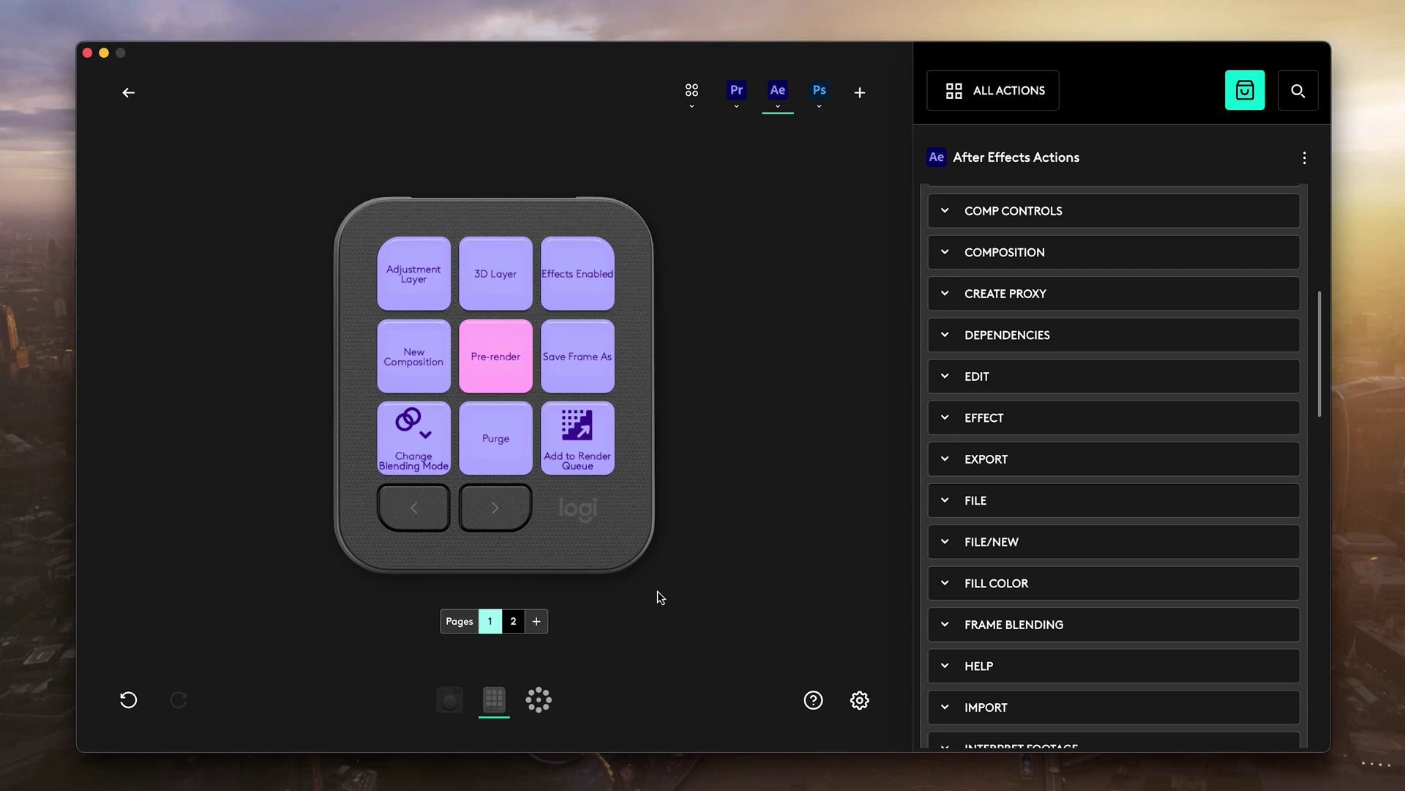
# - Drag Gaussian Blur from Blur & Sharpen onto a page-2 key, then return to the device list
pyautogui.click(504, 524)
pyautogui.click(428, 516)
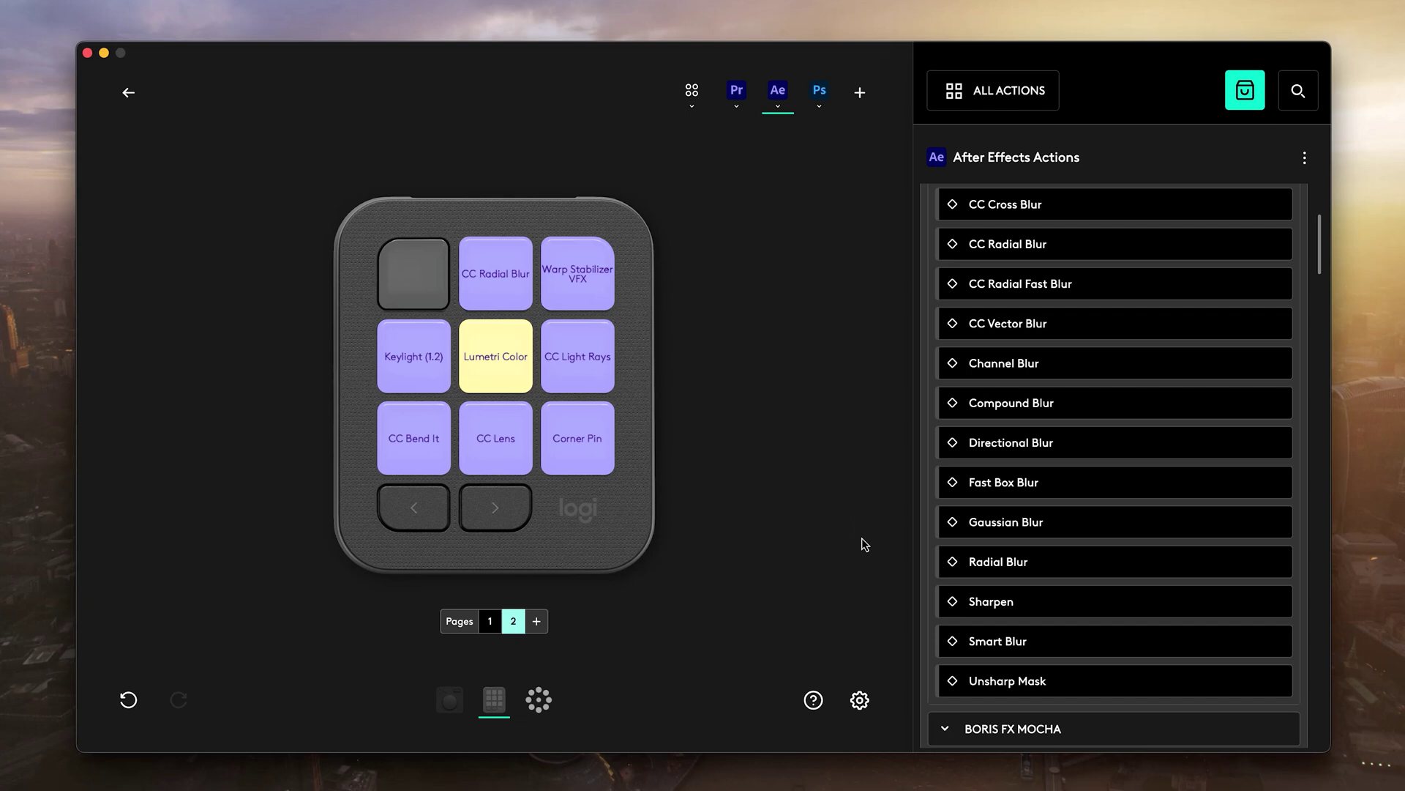
pyautogui.moveTo(1014, 522); pyautogui.dragTo(834, 528)
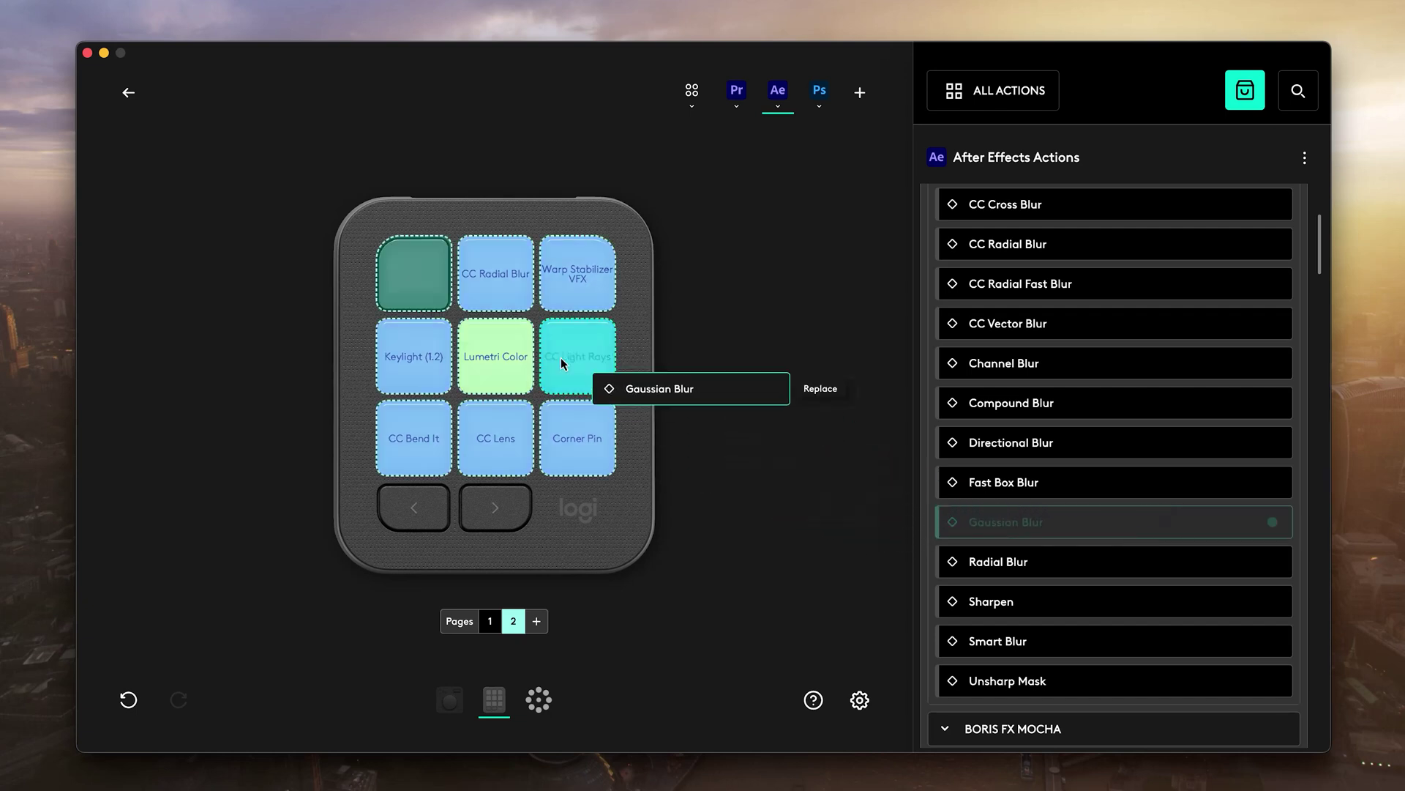
pyautogui.moveTo(563, 363); pyautogui.dragTo(431, 294)
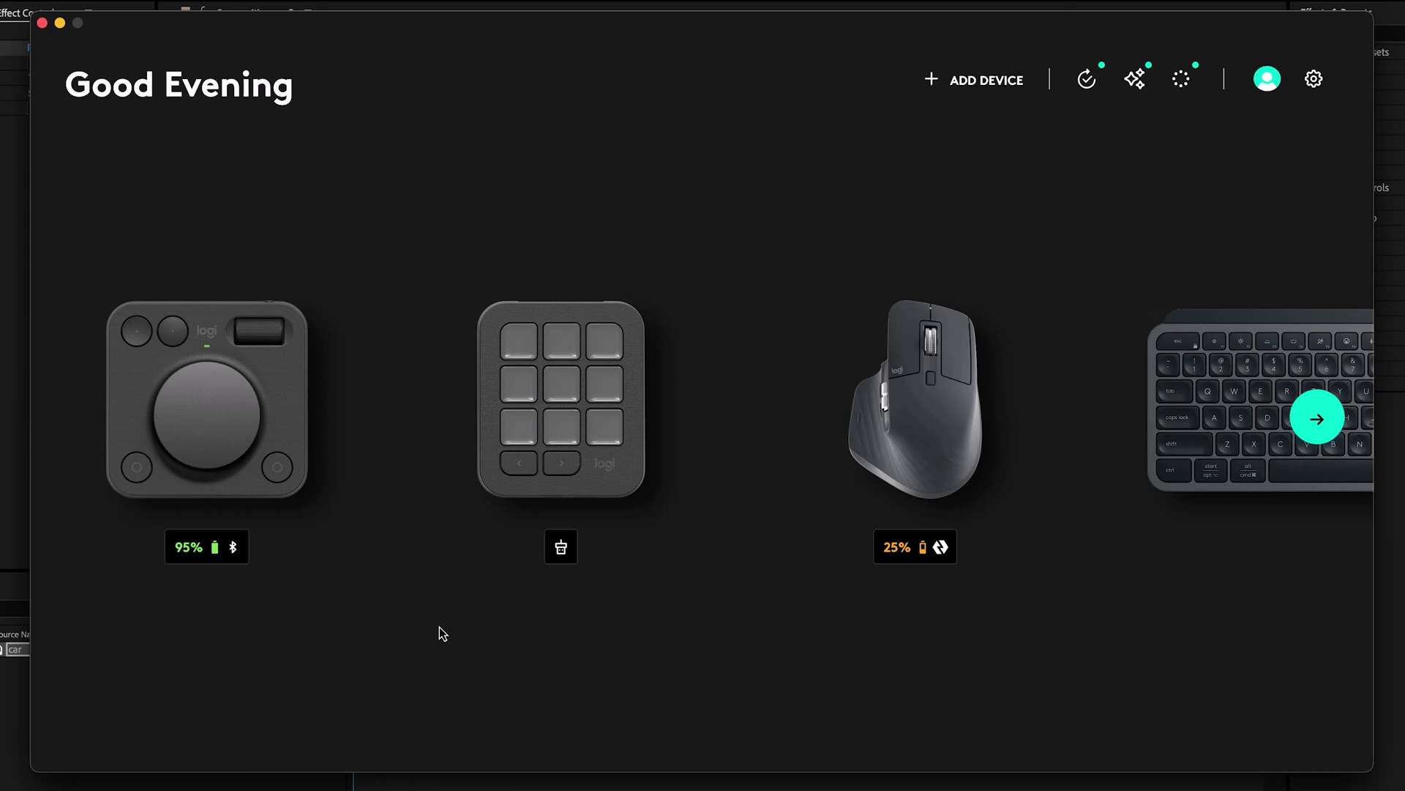
# - Open the MX Creative Keypad's Customize Keys view and go to the Logi Marketplace
pyautogui.click(516, 448)
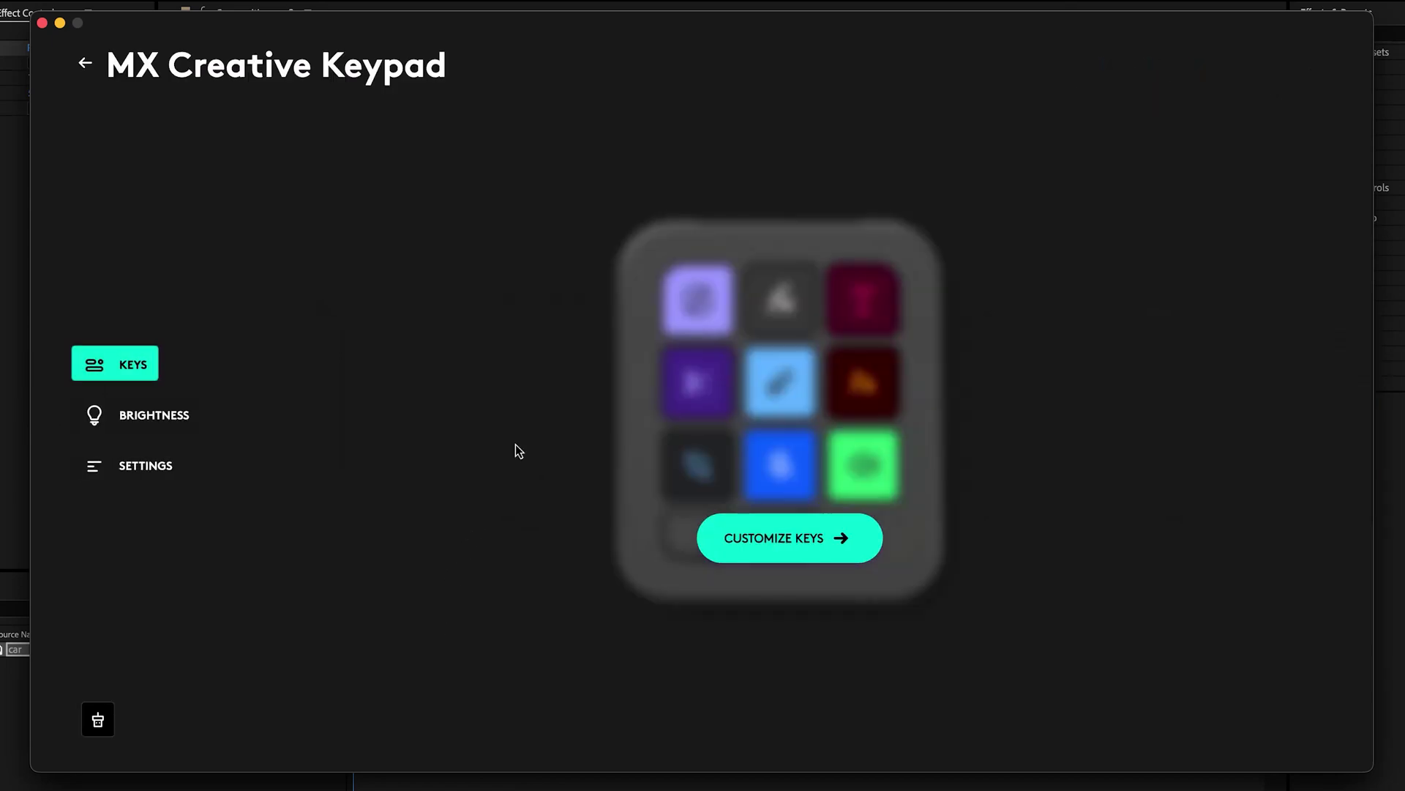
pyautogui.click(728, 538)
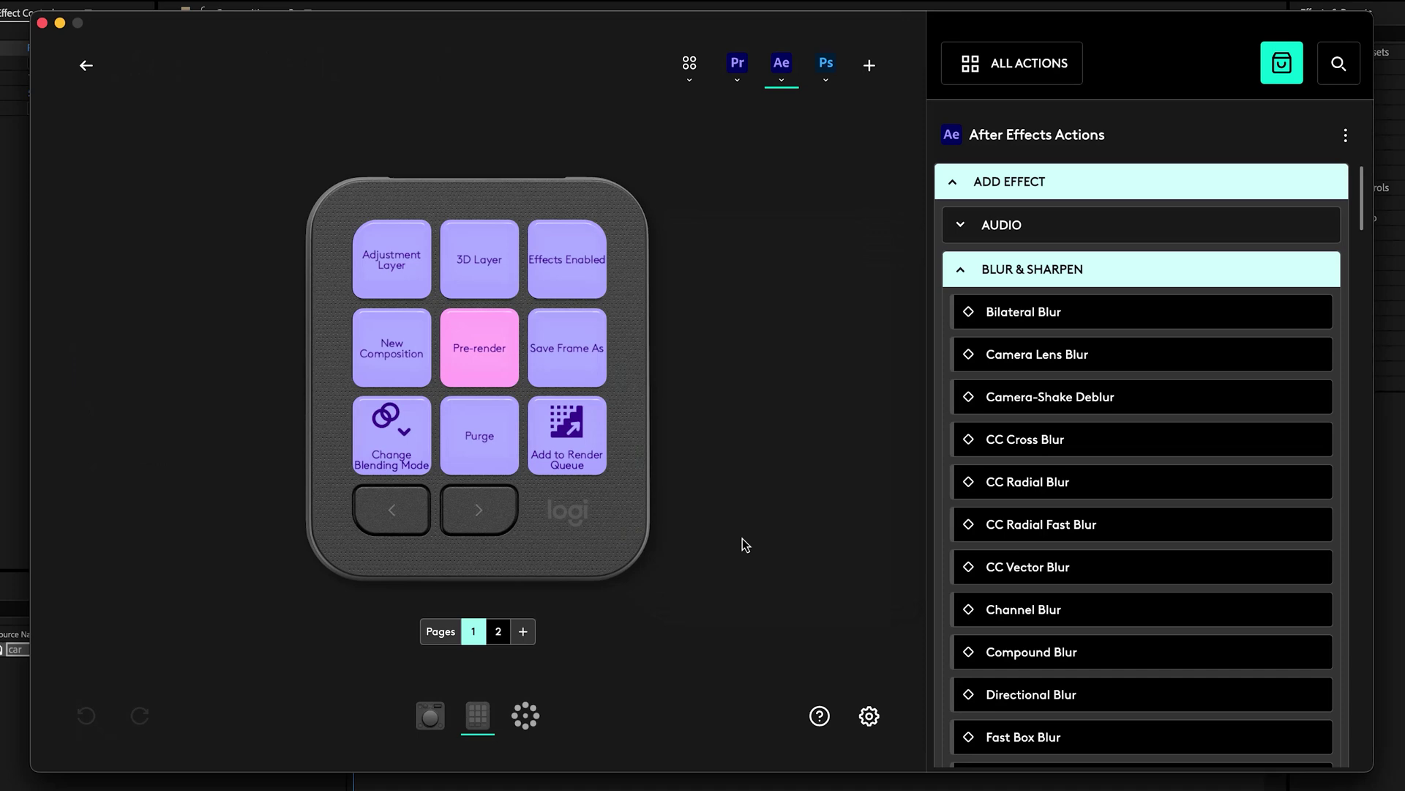
pyautogui.click(1281, 66)
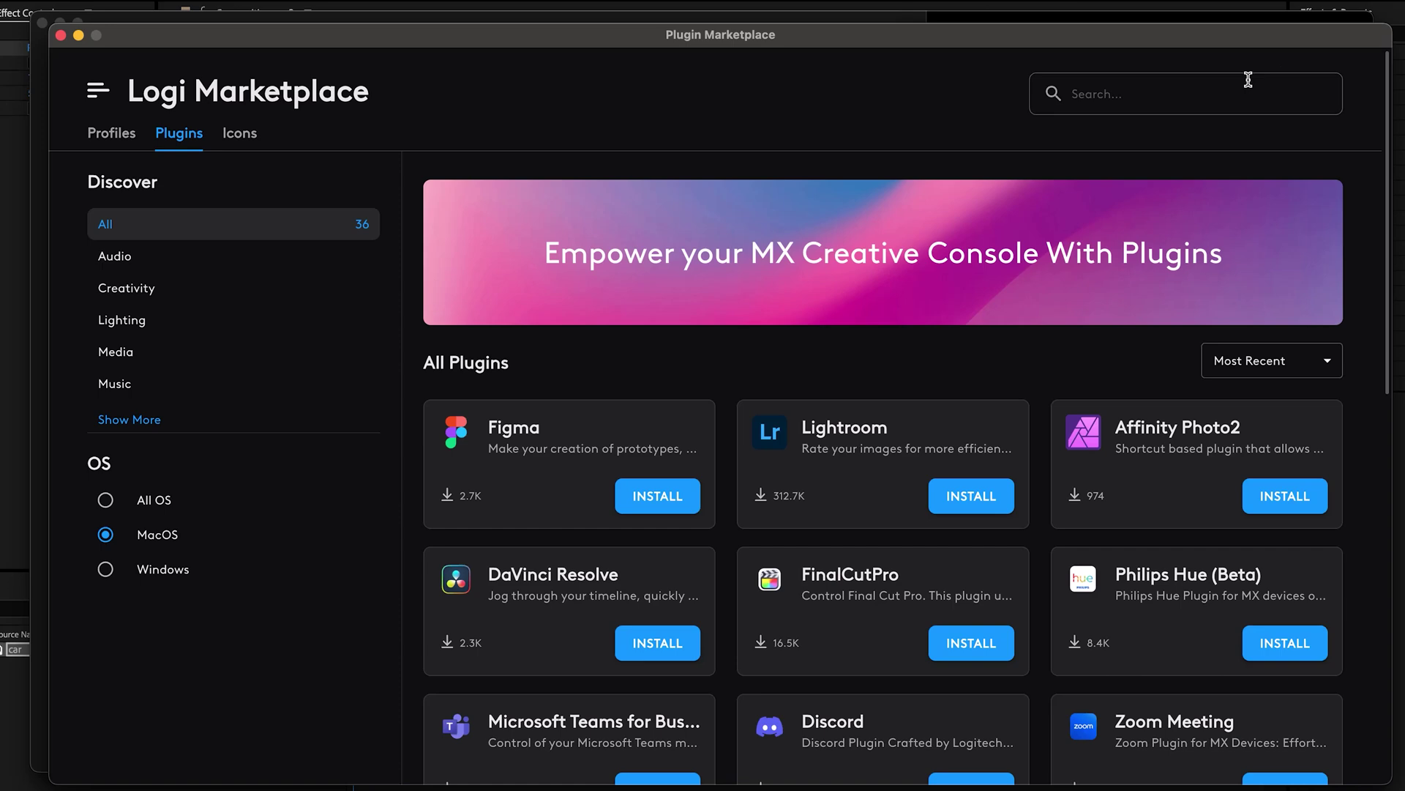
# - Search 'After' to find the After Effects plugin and switch to the Default After Effects Profile
pyautogui.write('Af')
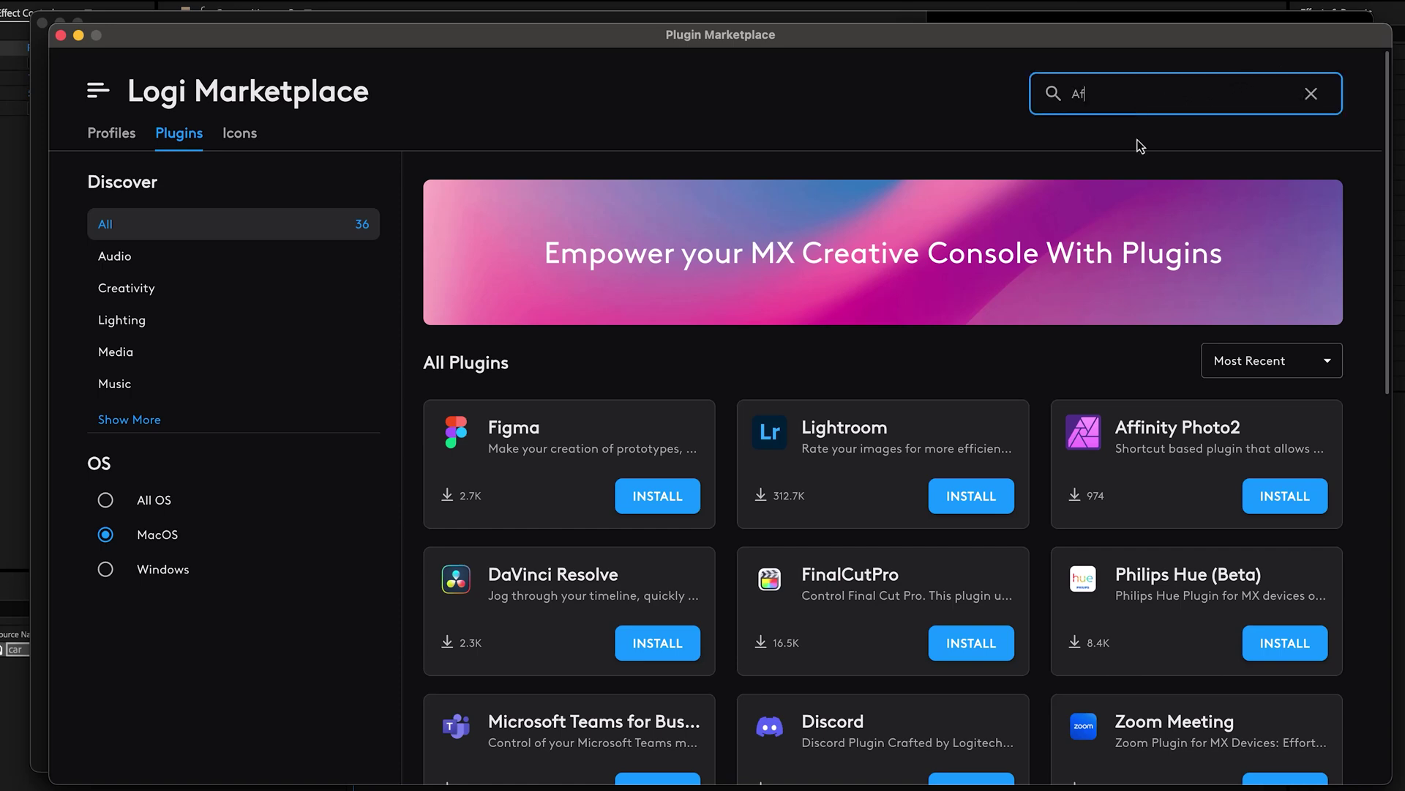
pyautogui.write('ter')
pyautogui.click(1144, 213)
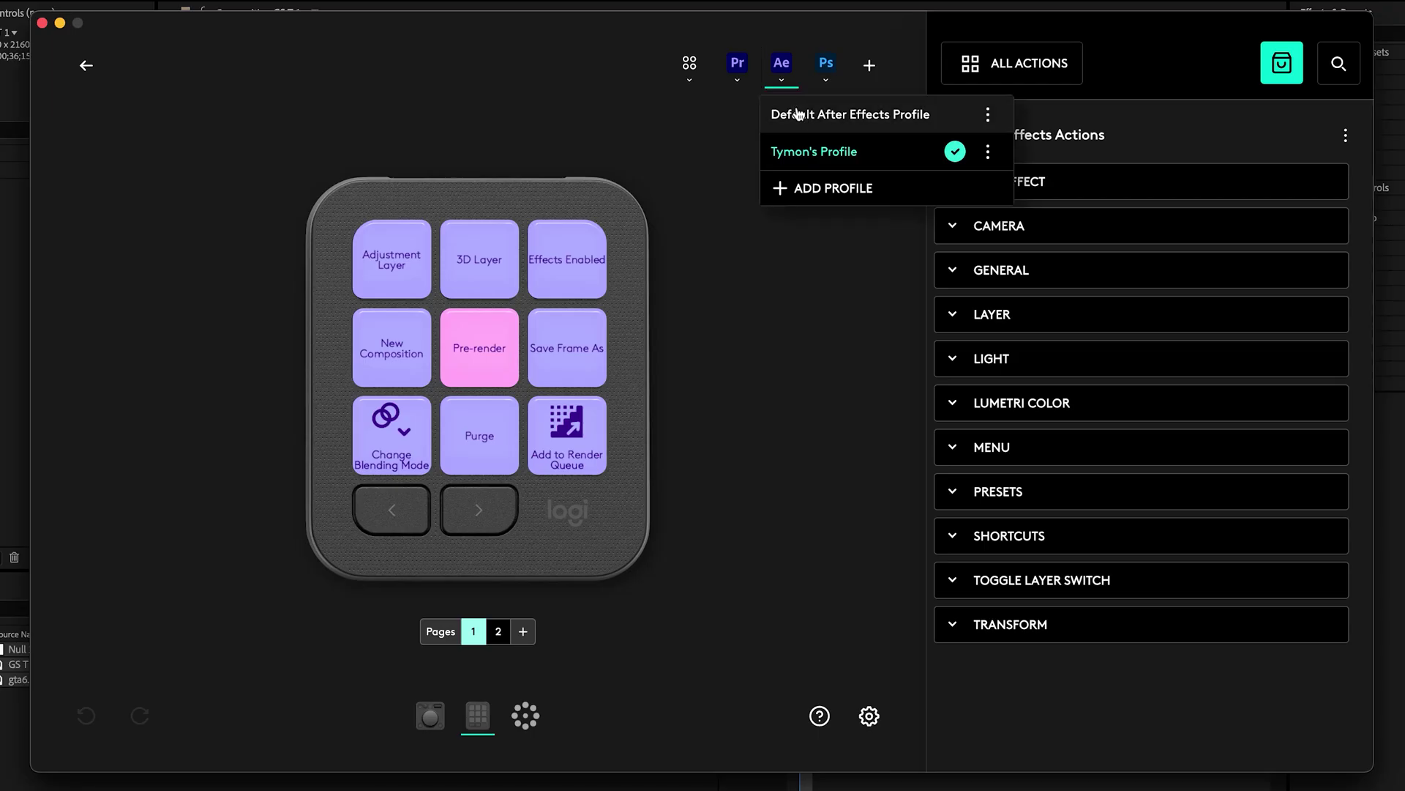
pyautogui.click(798, 114)
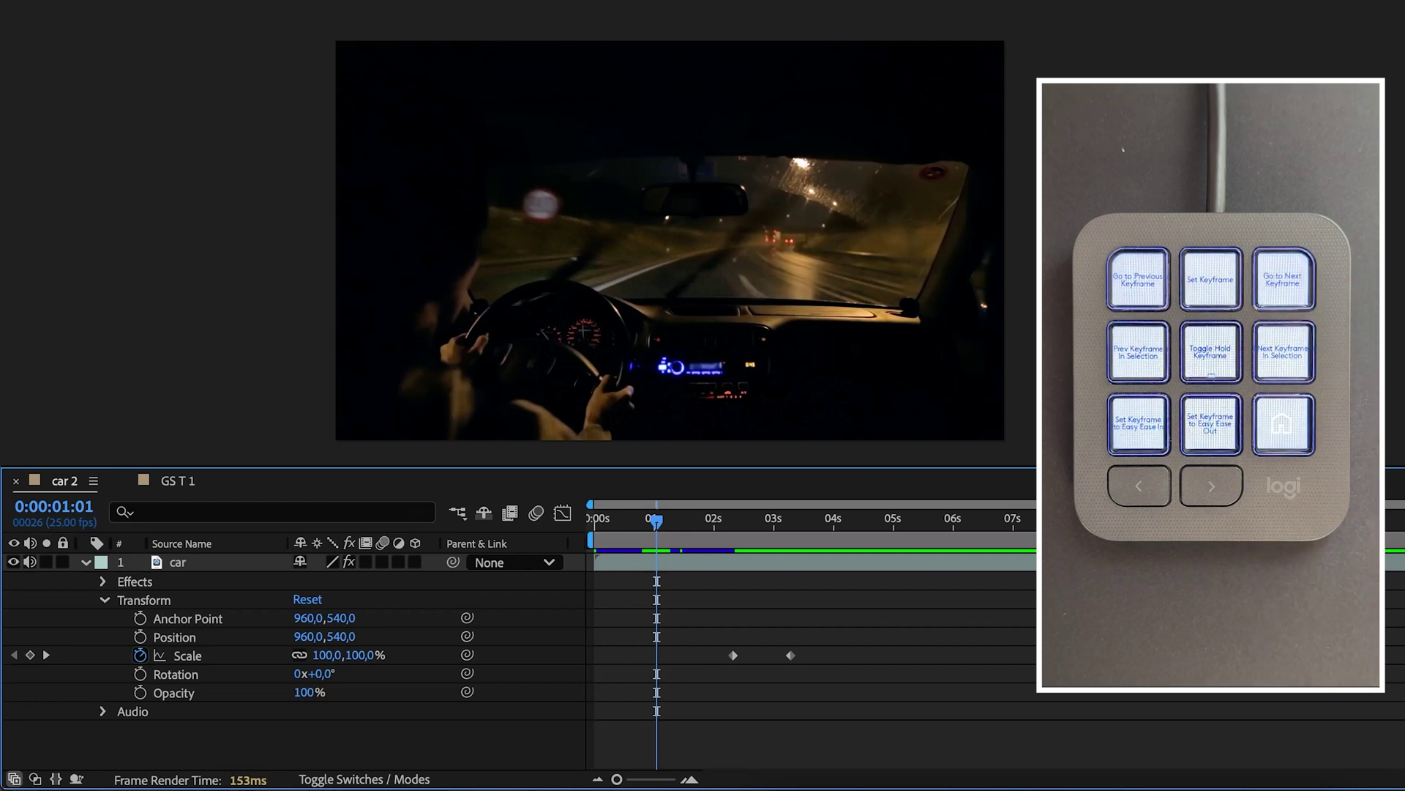
# - Select the car layer's Scale property and add an Easy Ease In keyframe at about 1 second
pyautogui.click(227, 660)
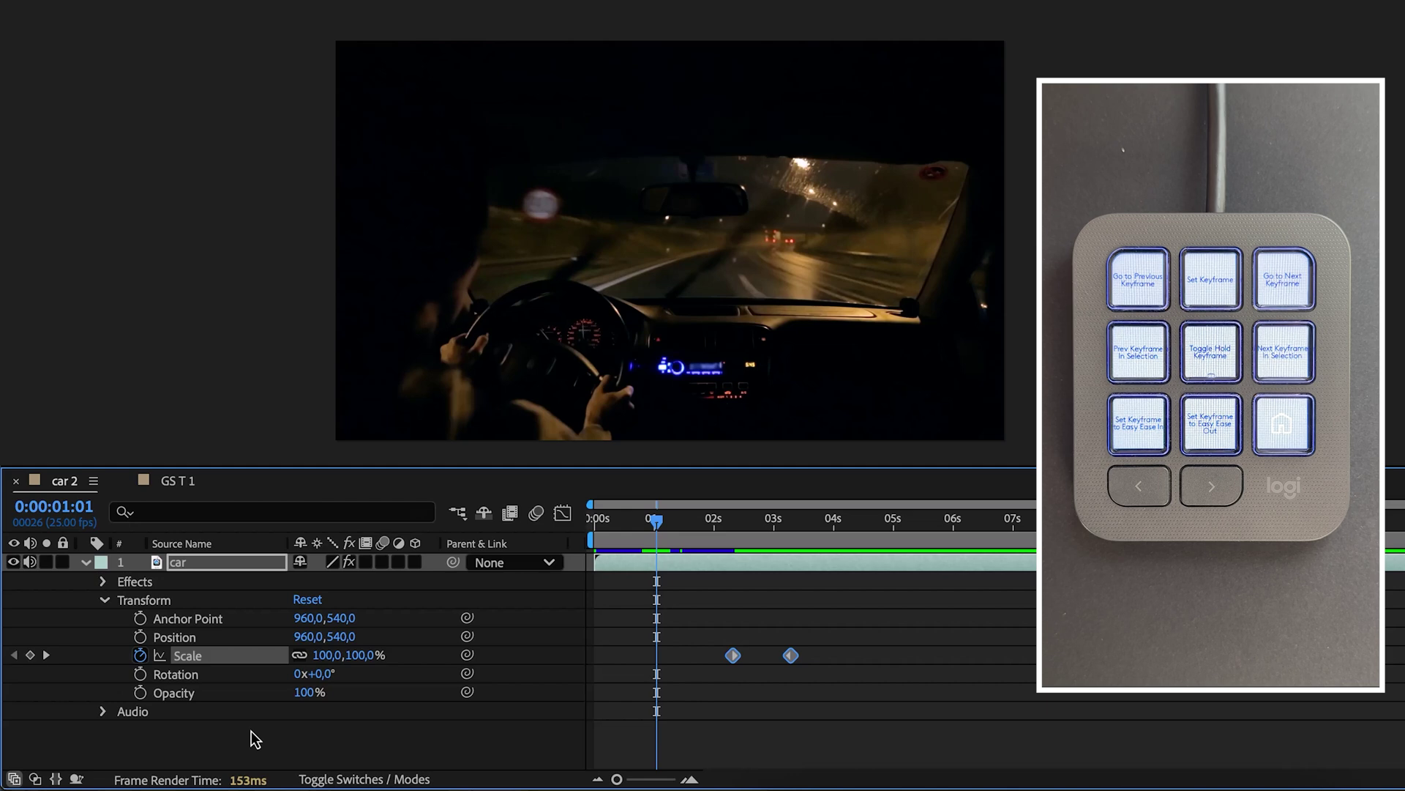
pyautogui.hotkey('alt', 'shift', 's')
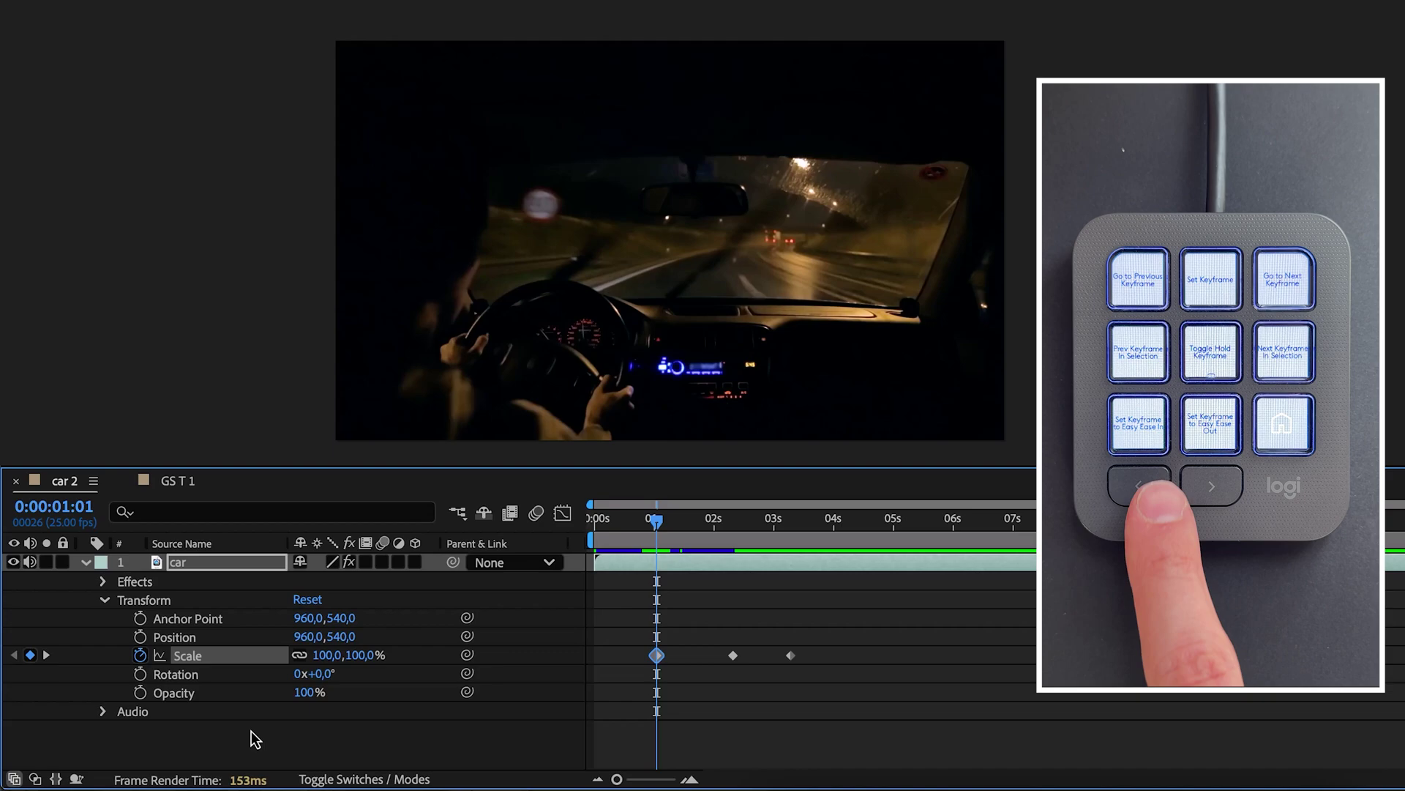
pyautogui.press('F9')
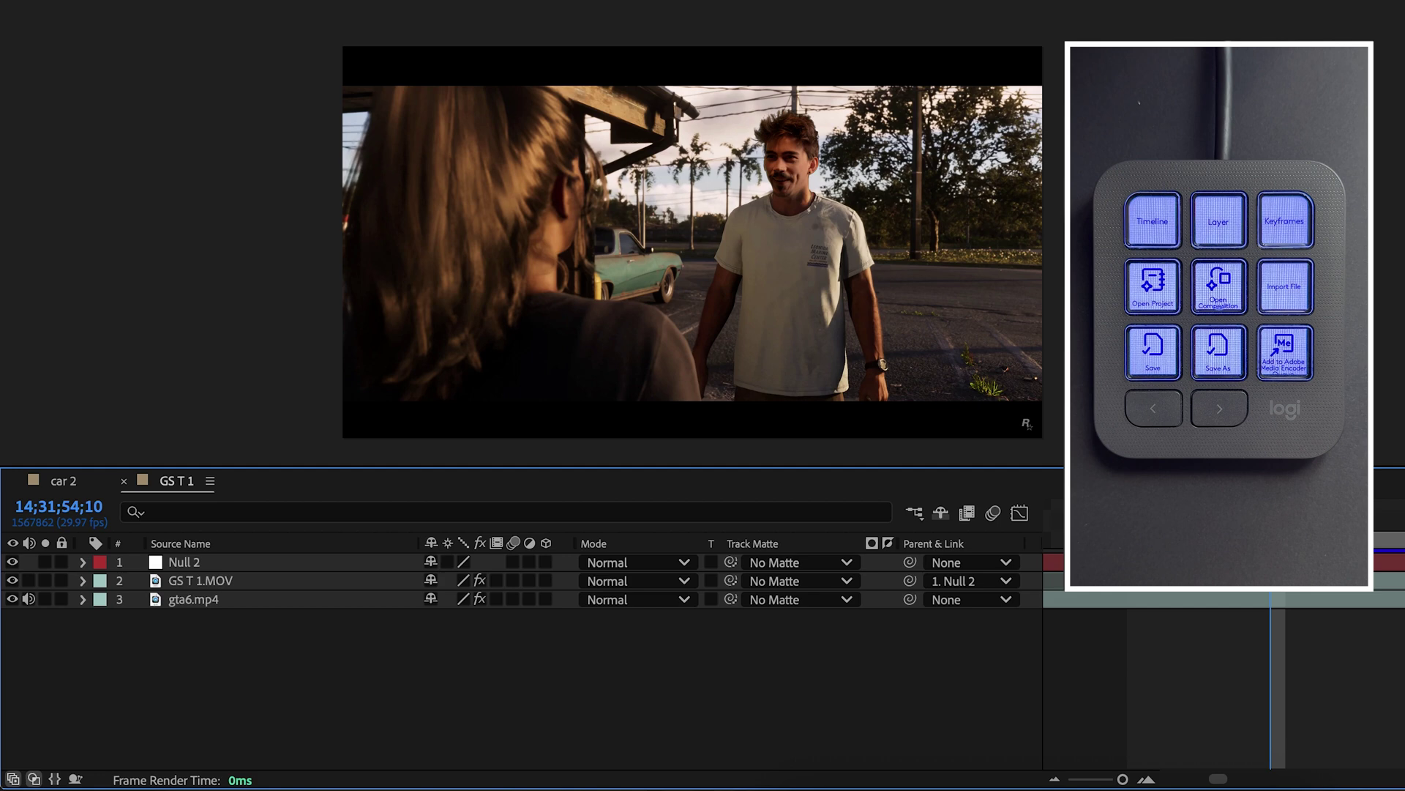
pyautogui.click(200, 579)
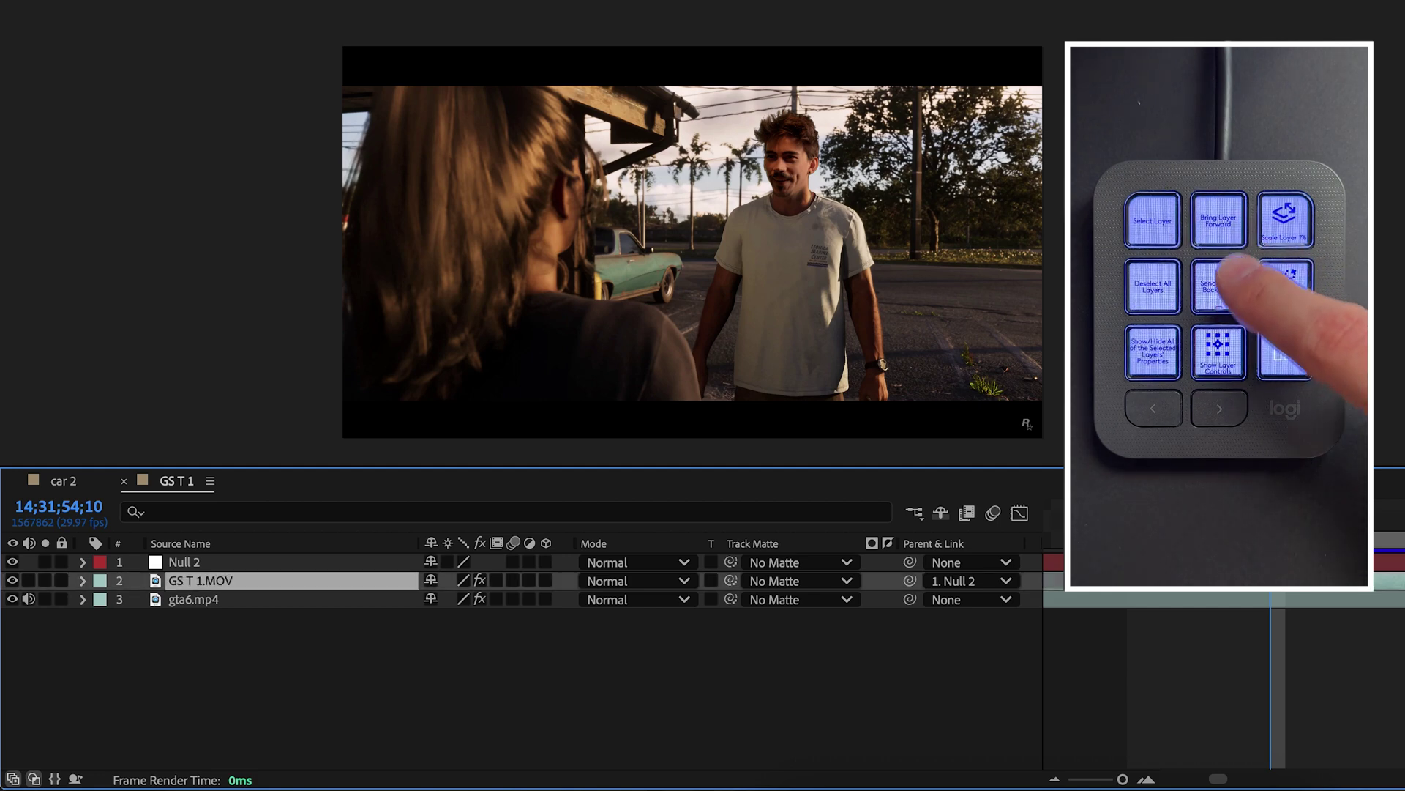
pyautogui.hotkey('ctrl', ']')
pyautogui.hotkey('ctrl', '[')
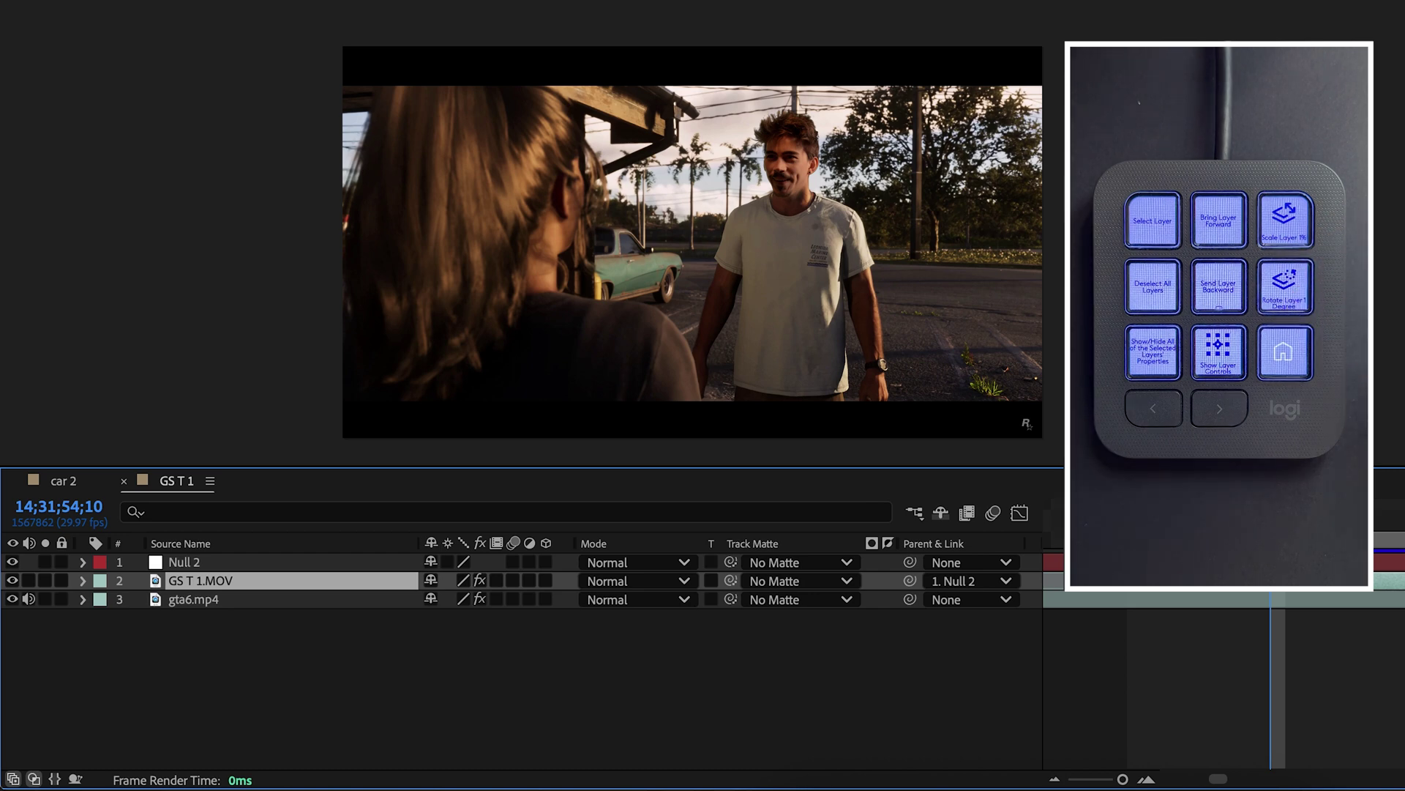
pyautogui.hotkey('ctrl', 'a')
pyautogui.press('u')
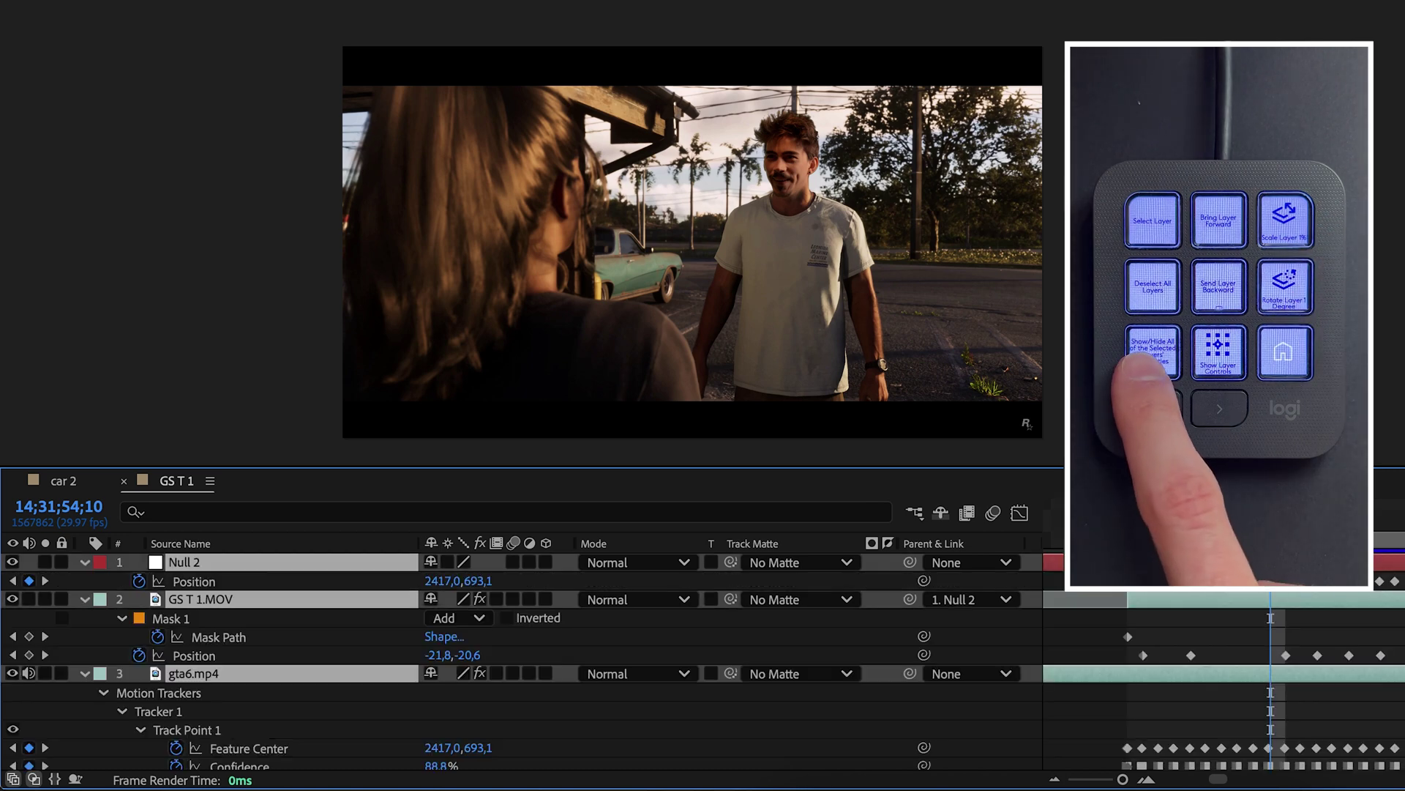
pyautogui.press('u')
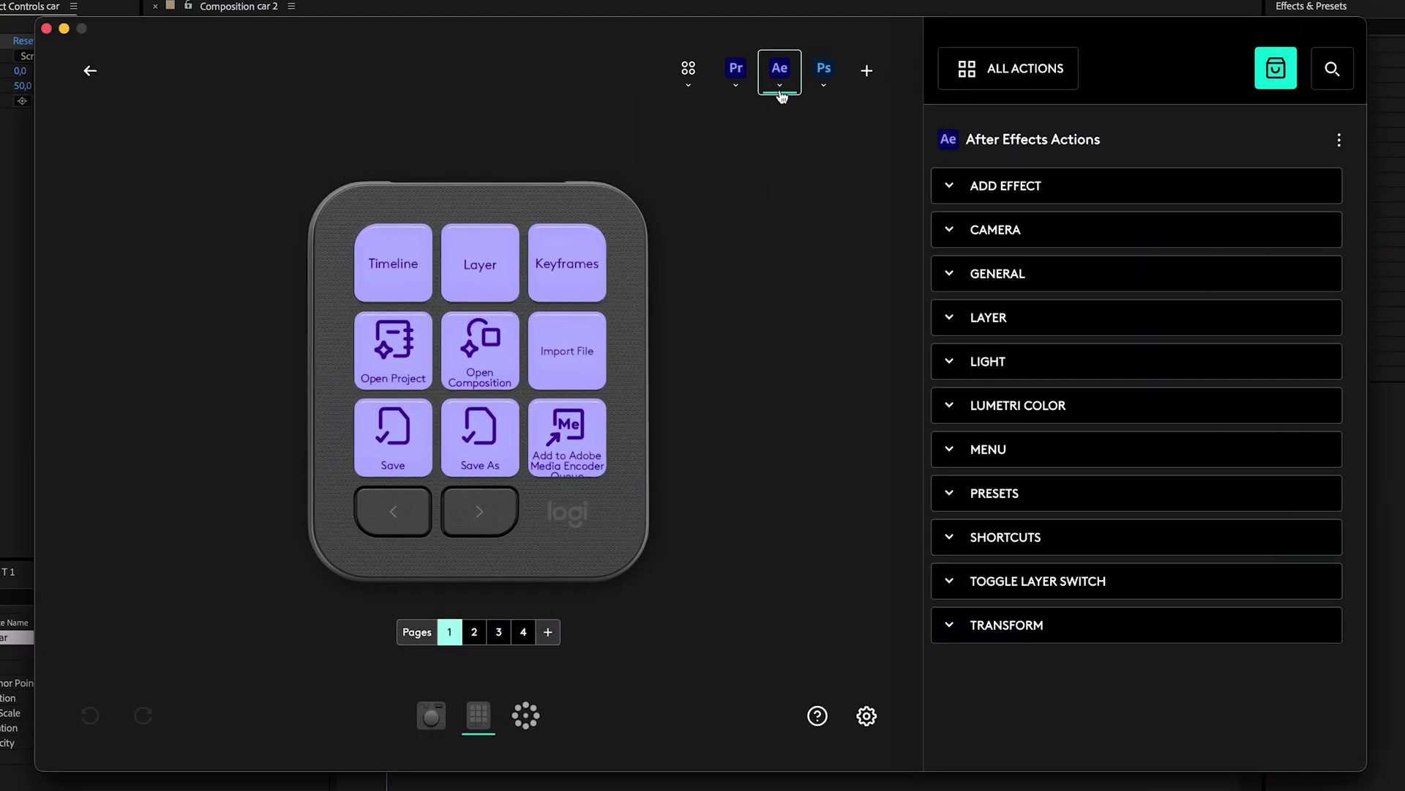
# - Add a new After Effects profile that starts from a blank layout
pyautogui.click(780, 81)
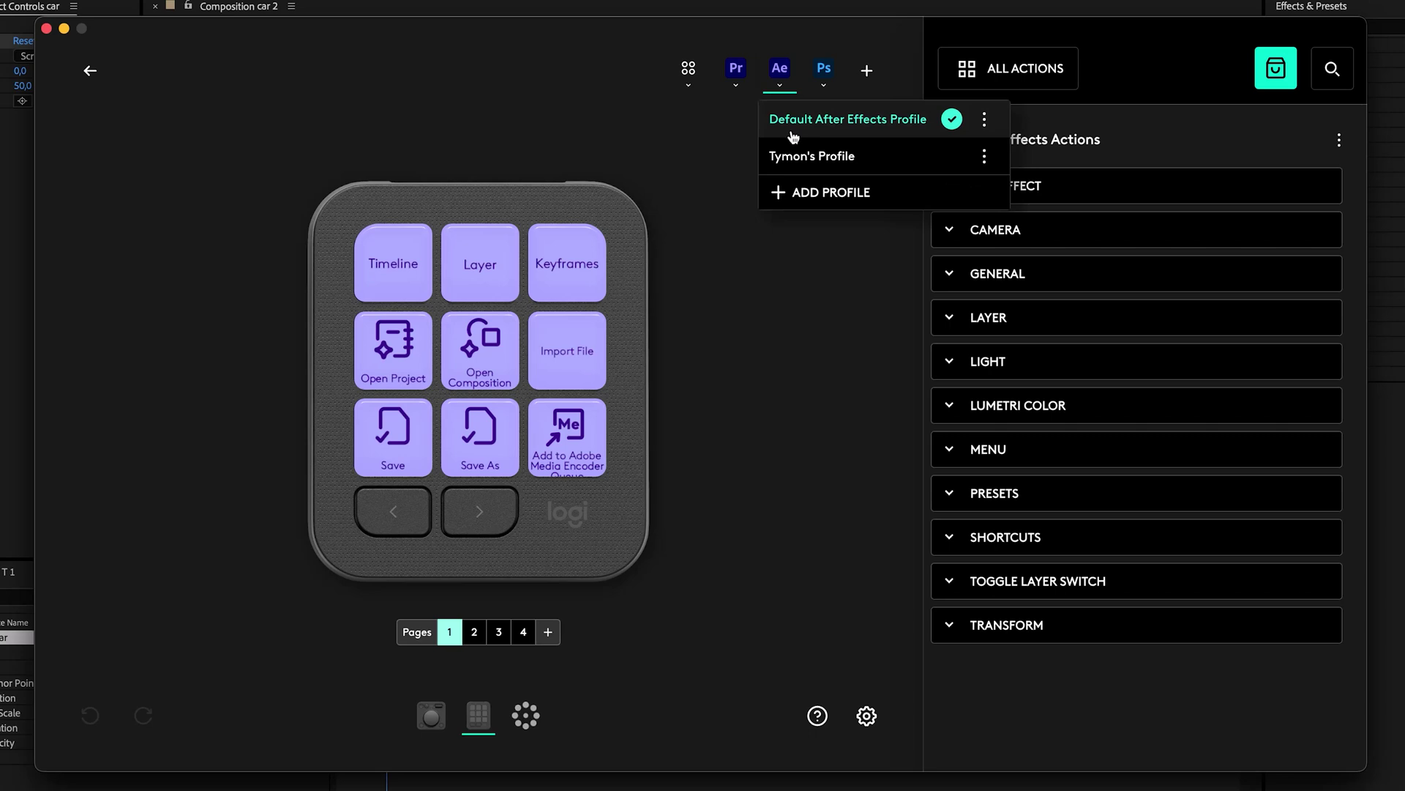
pyautogui.click(813, 197)
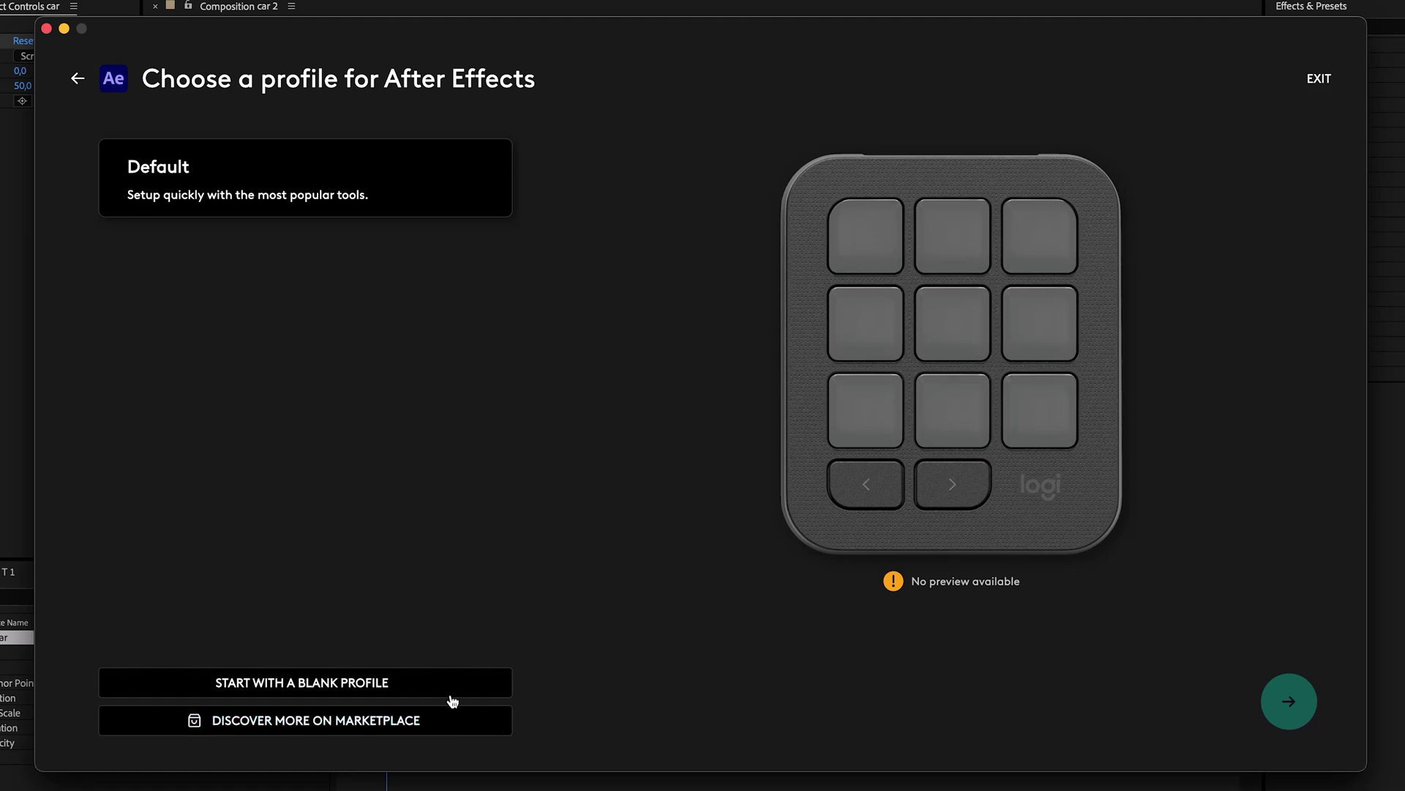
pyautogui.click(387, 684)
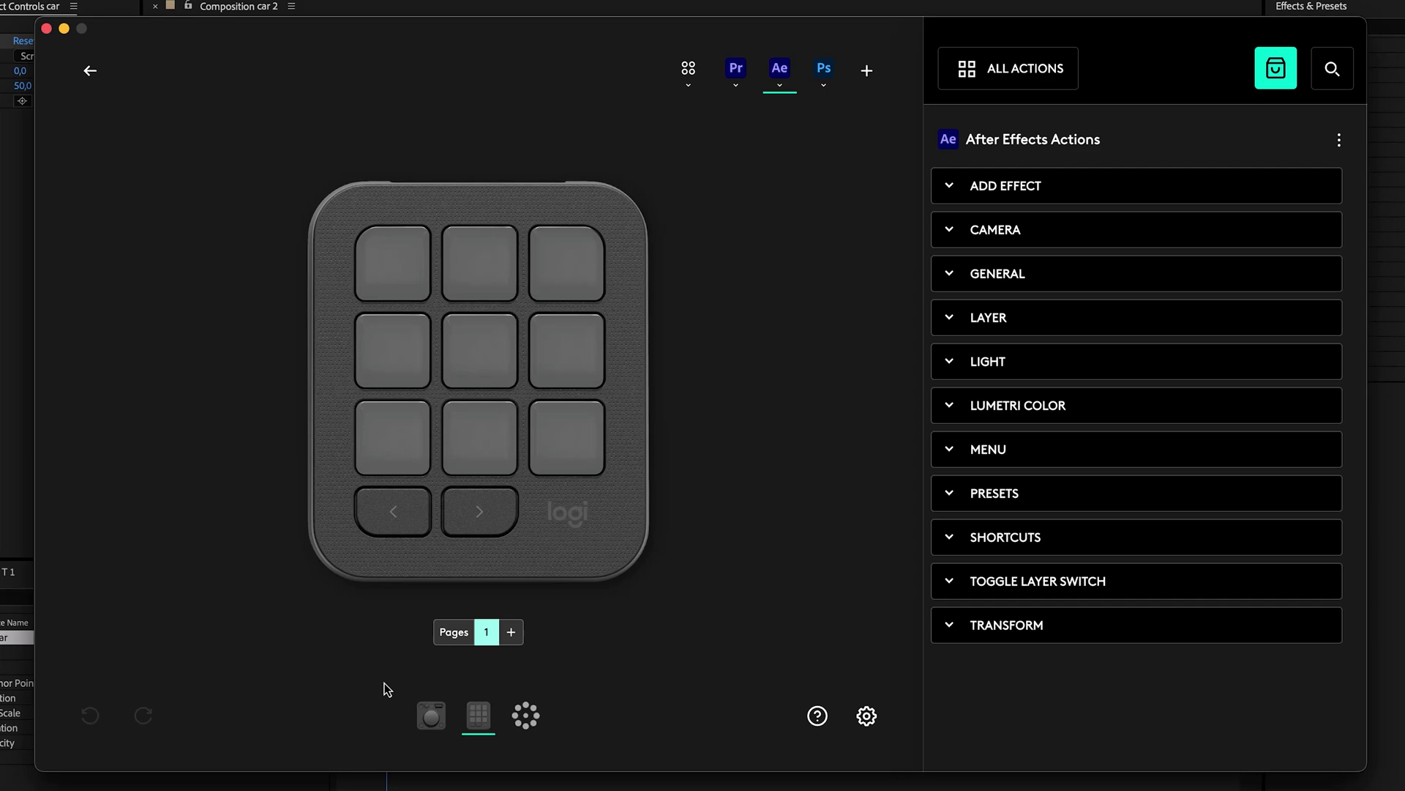
# - Add GENERAL layer and render actions to page 1, then fill page 2 with Gaussian Blur and Lumetri Color
pyautogui.click(1103, 283)
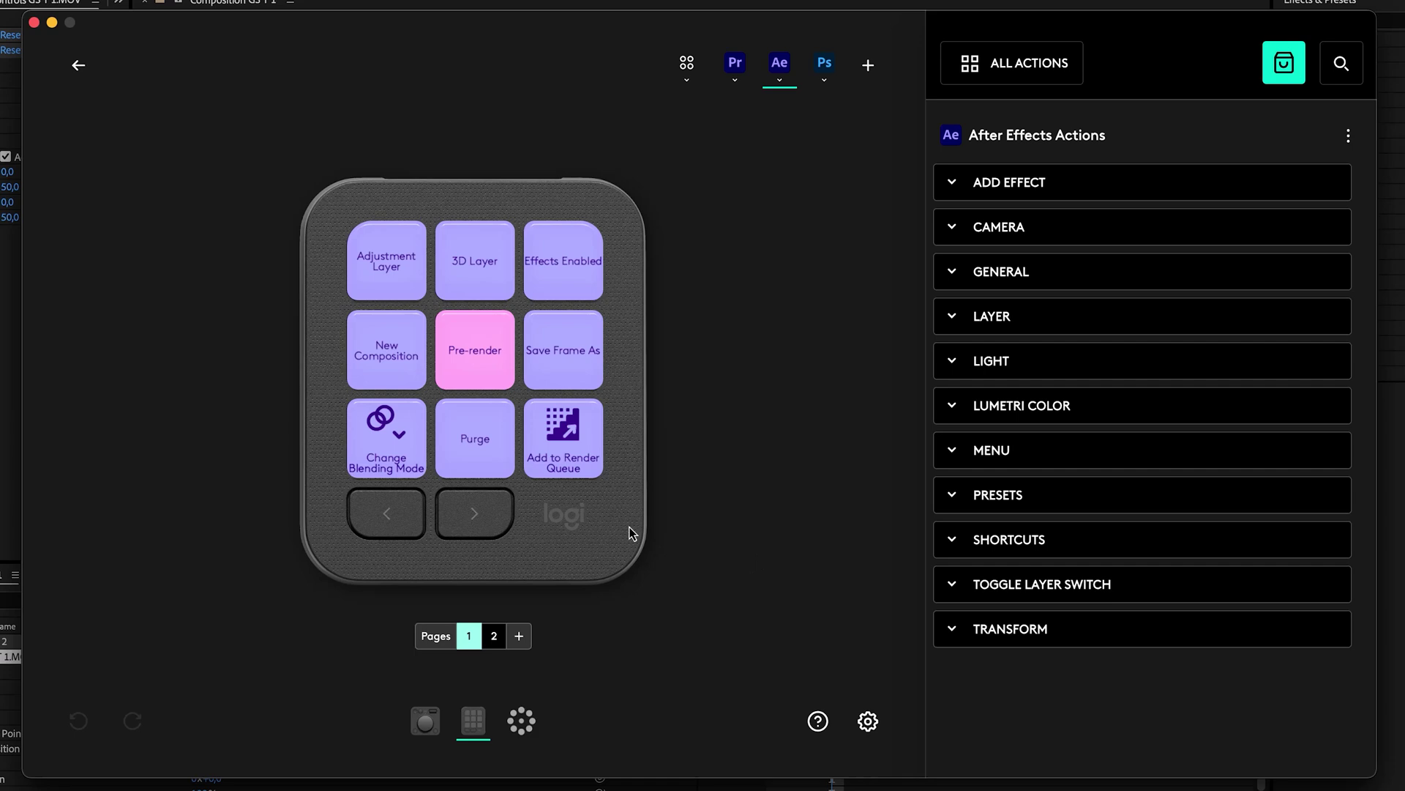
pyautogui.click(494, 522)
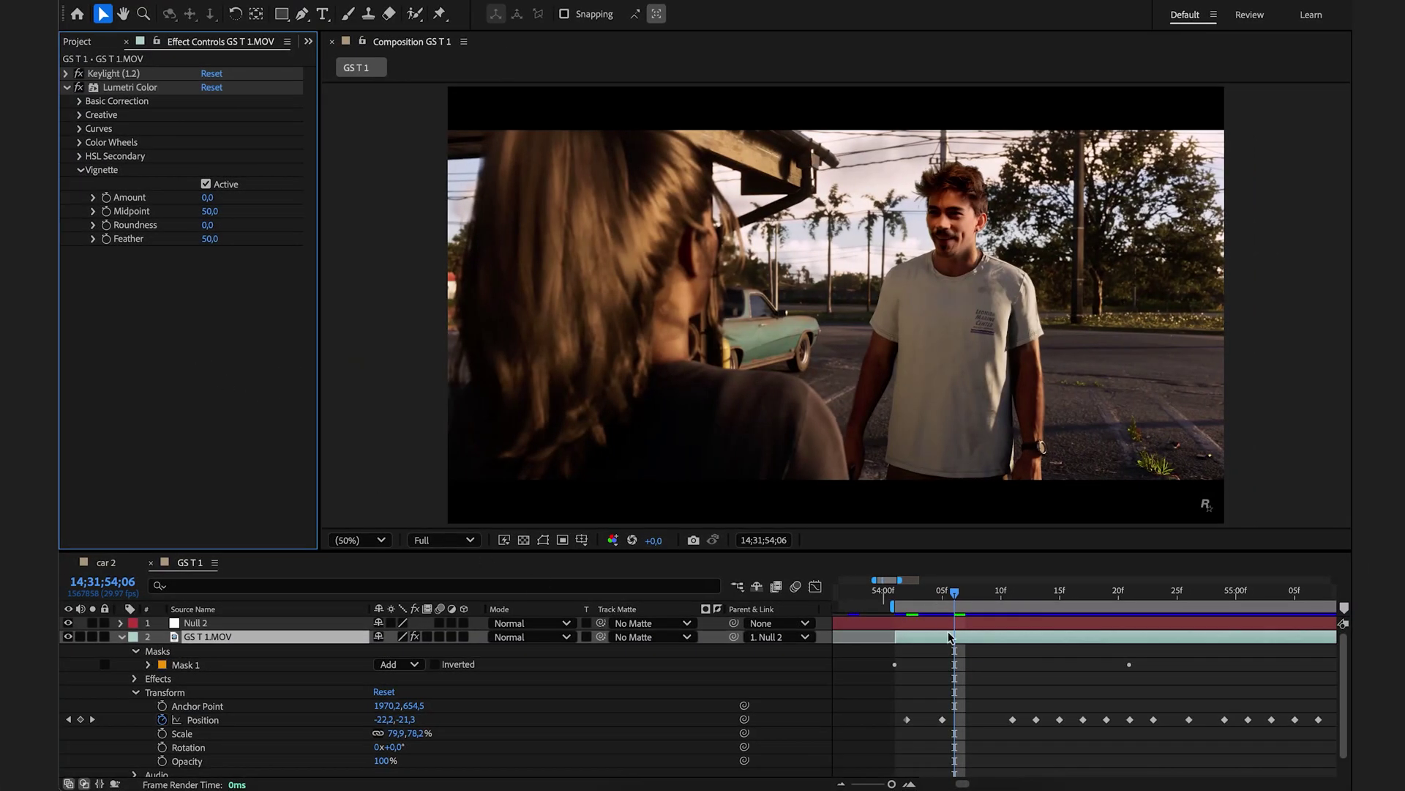
# - Step the GS T 1 playhead forward frame by frame to 14;31;54;10
pyautogui.click(950, 636)
pyautogui.press('pagedown')
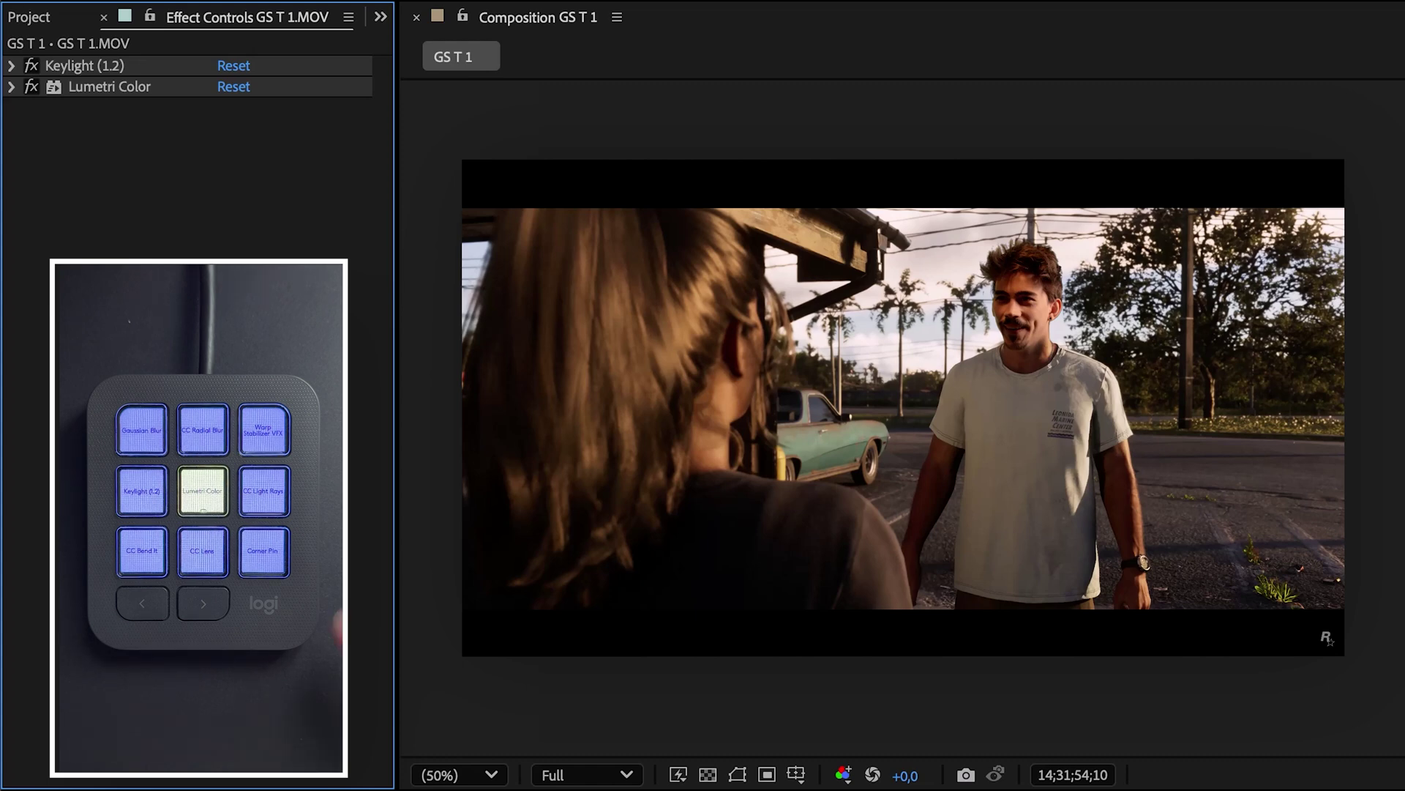
# - Add Lumetri Color 2 to GS T 1.MOV and dial its Contrast from the Actions Ring
pyautogui.press('F13')
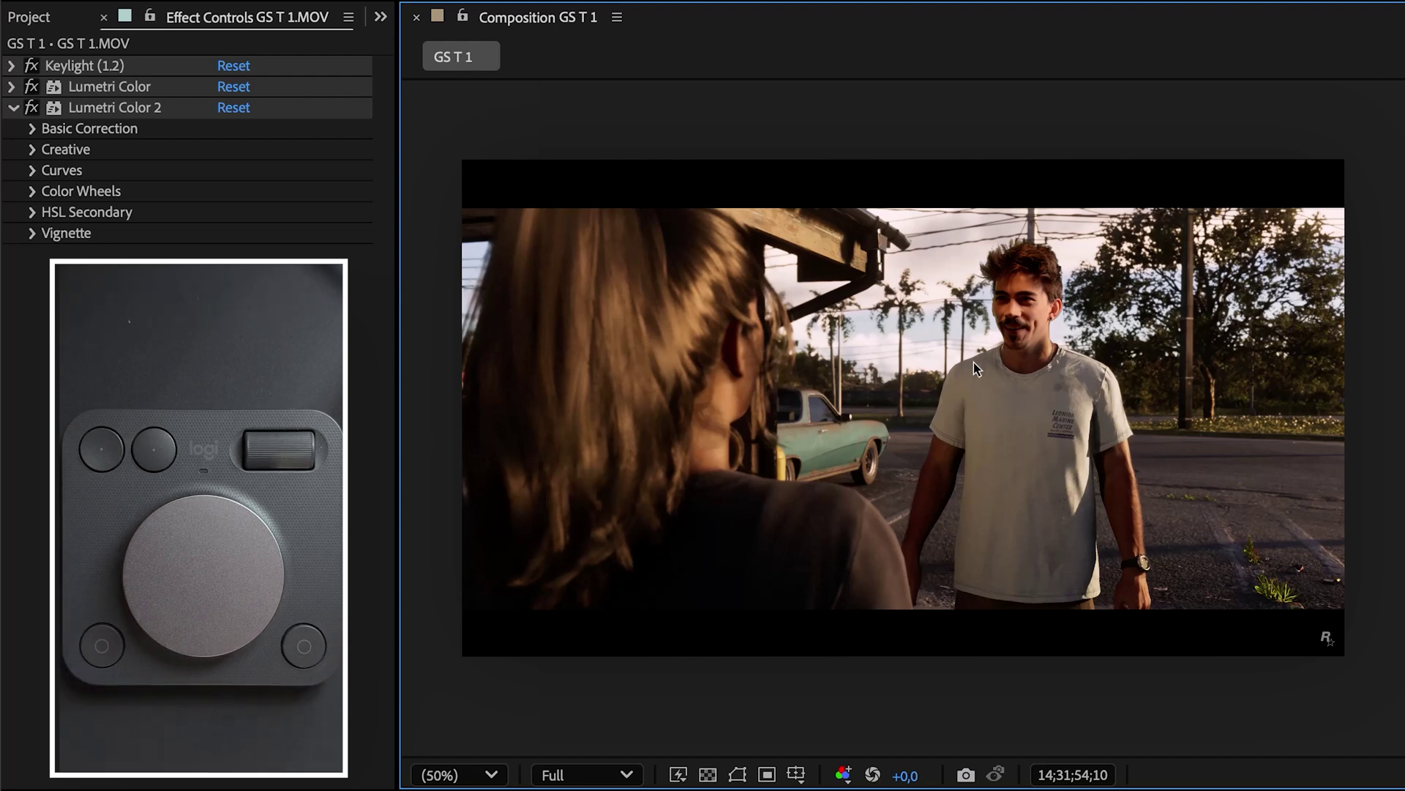
pyautogui.press('F14')
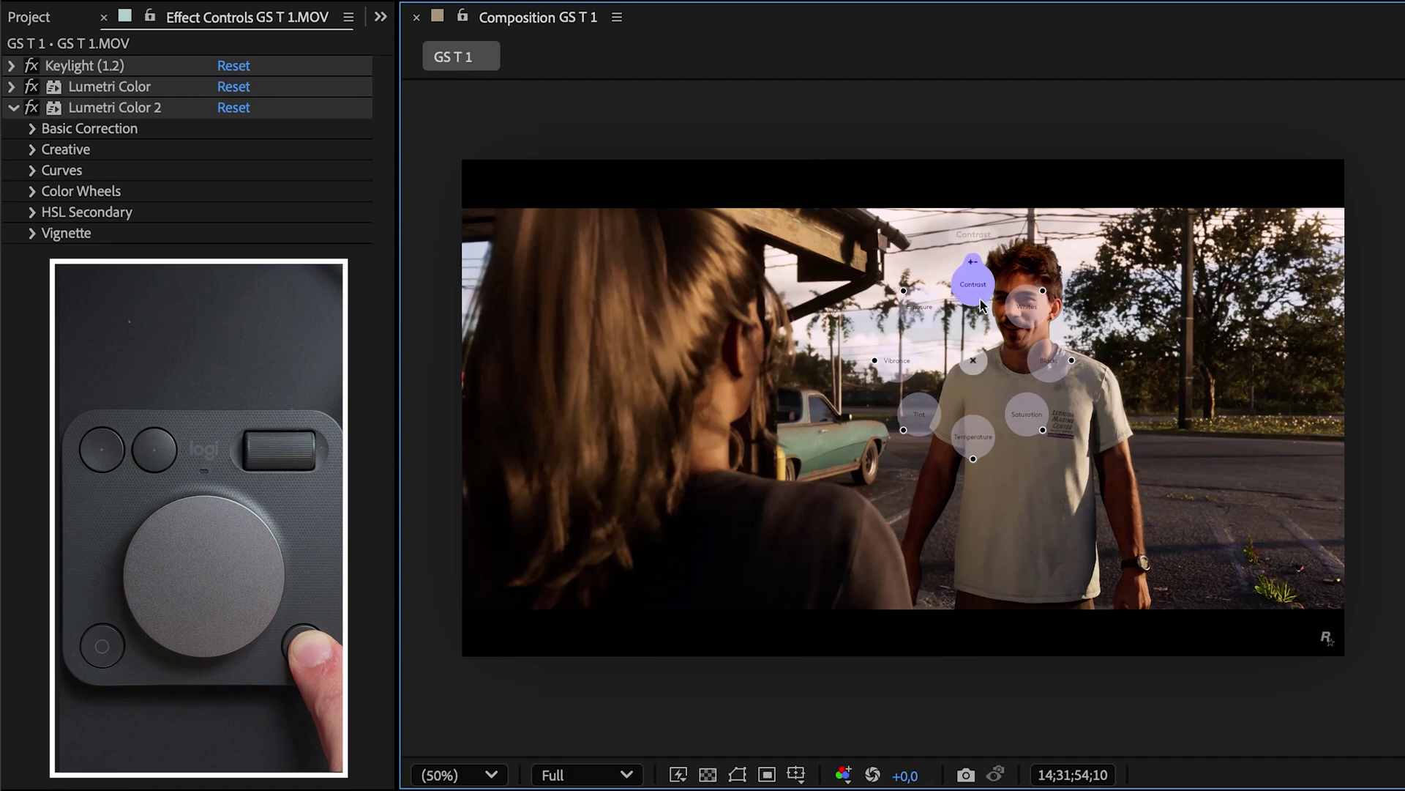
pyautogui.scroll(-3, 982, 305)
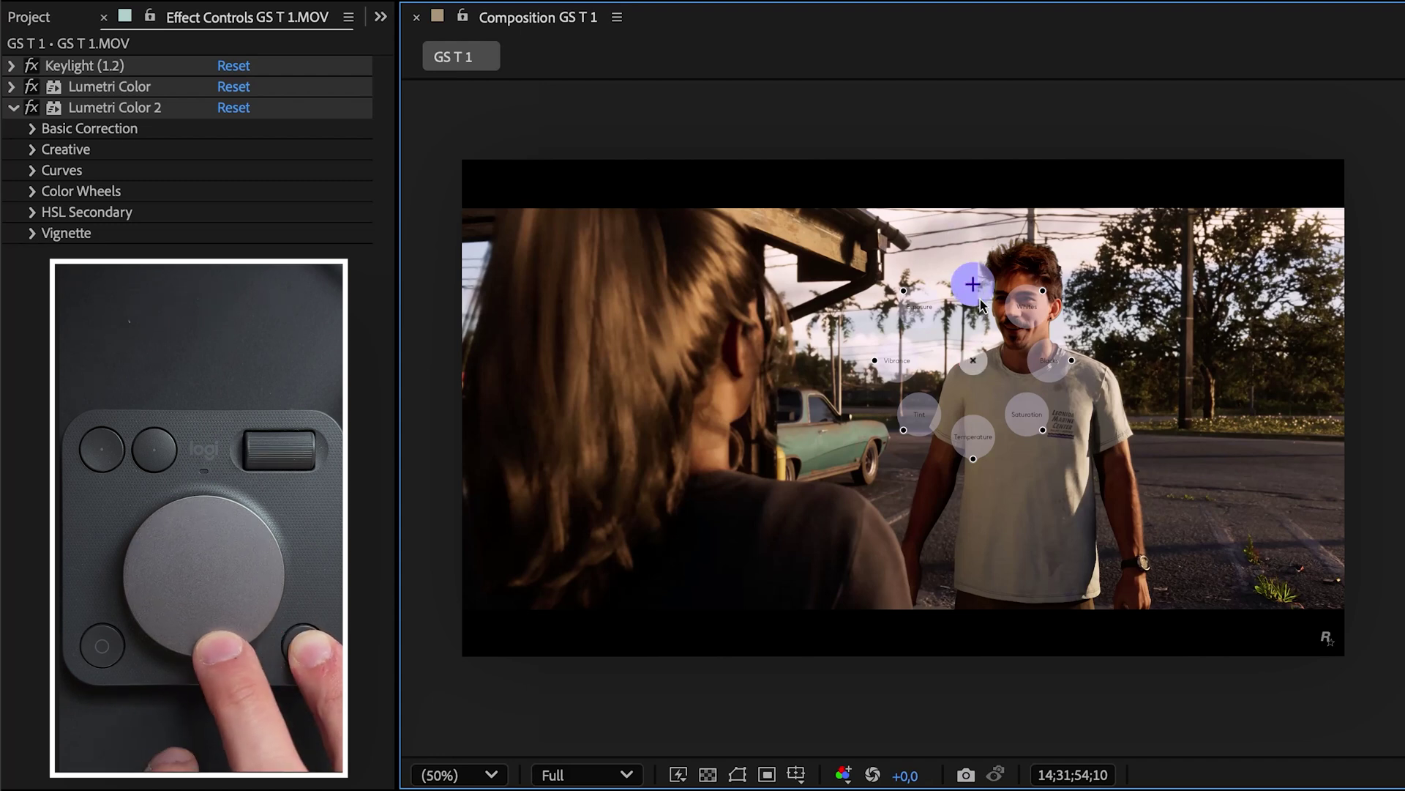
pyautogui.scroll(-1, 983, 306)
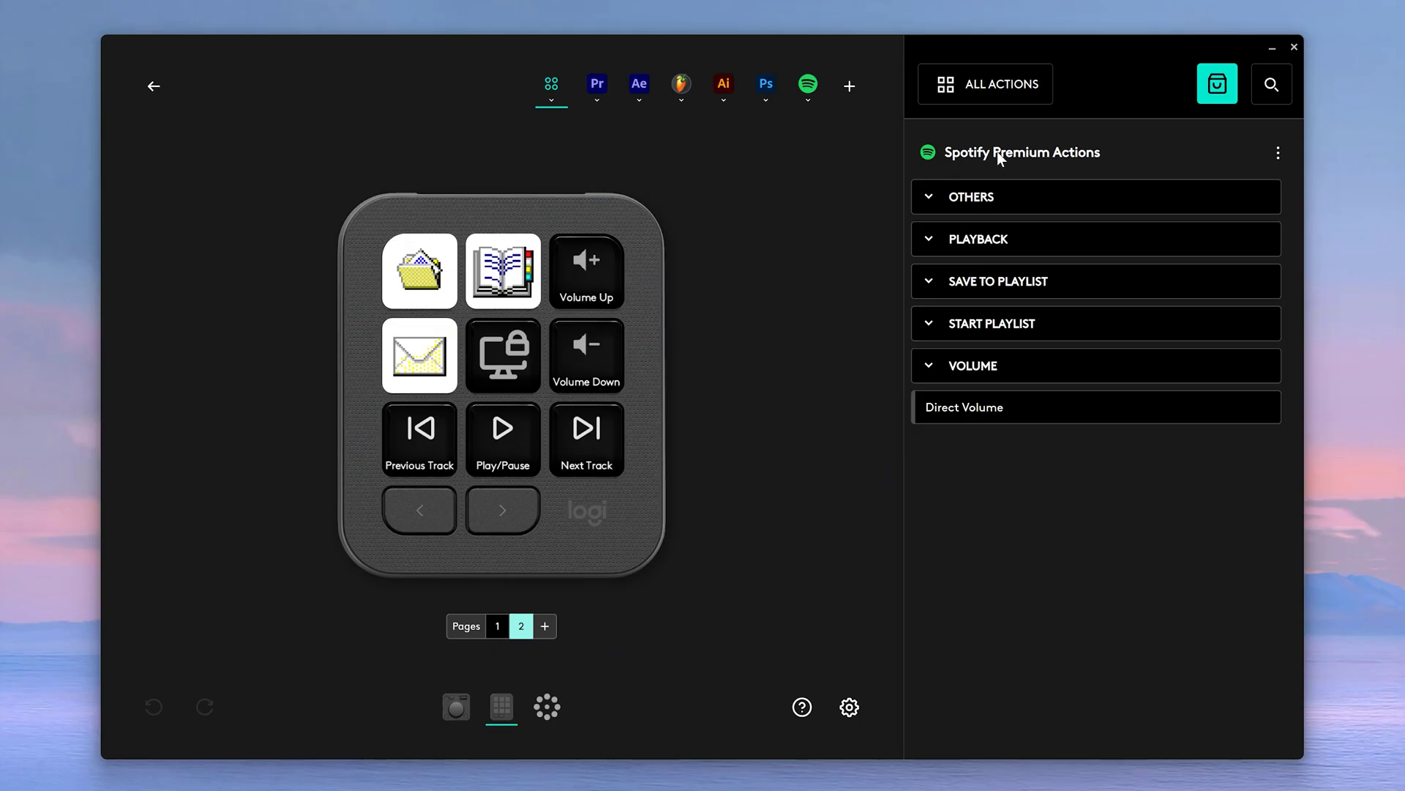
# - Browse the Icon Marketplace packs, then the plugin list down to After Effects, marked installed
pyautogui.click(1217, 83)
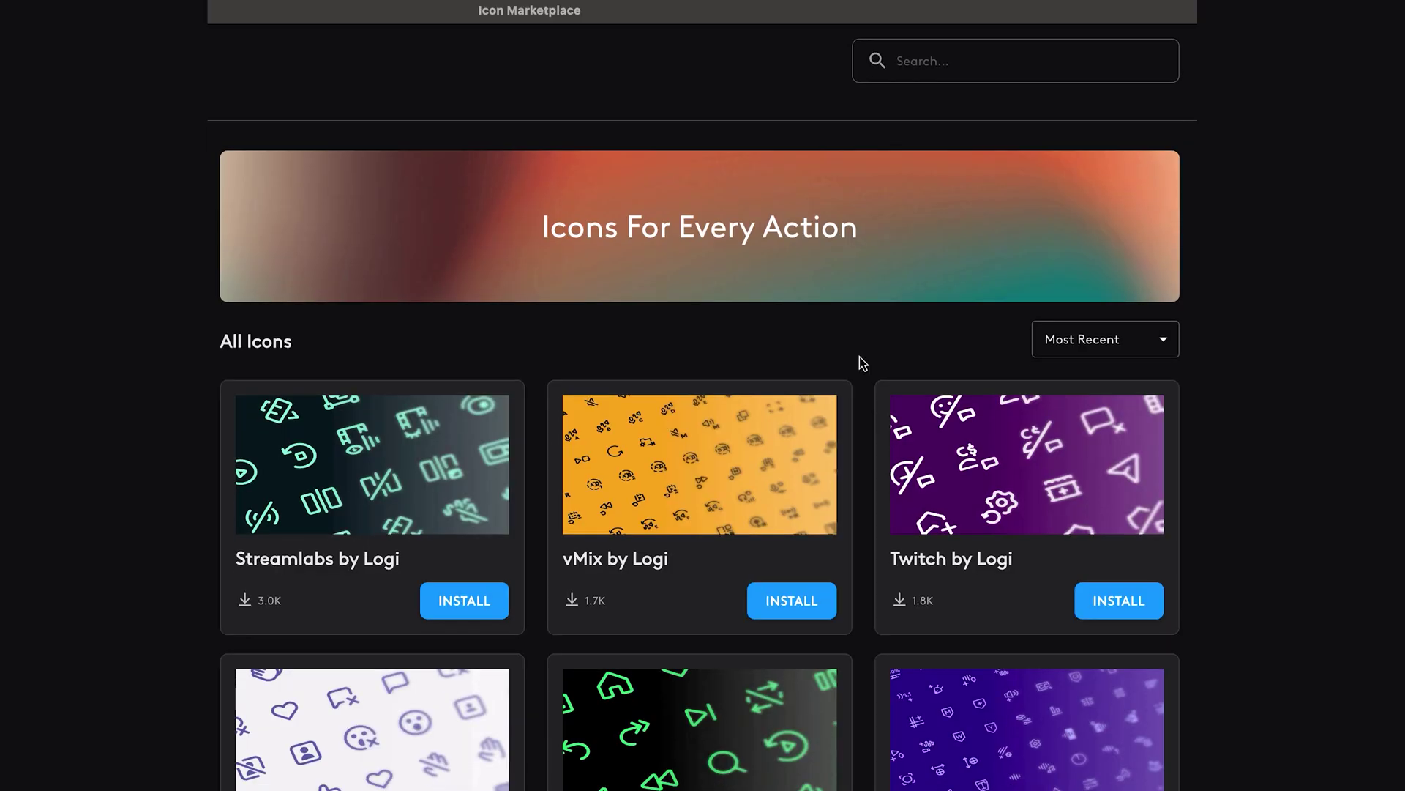
pyautogui.scroll(-10, 859, 358)
pyautogui.scroll(-8, 859, 358)
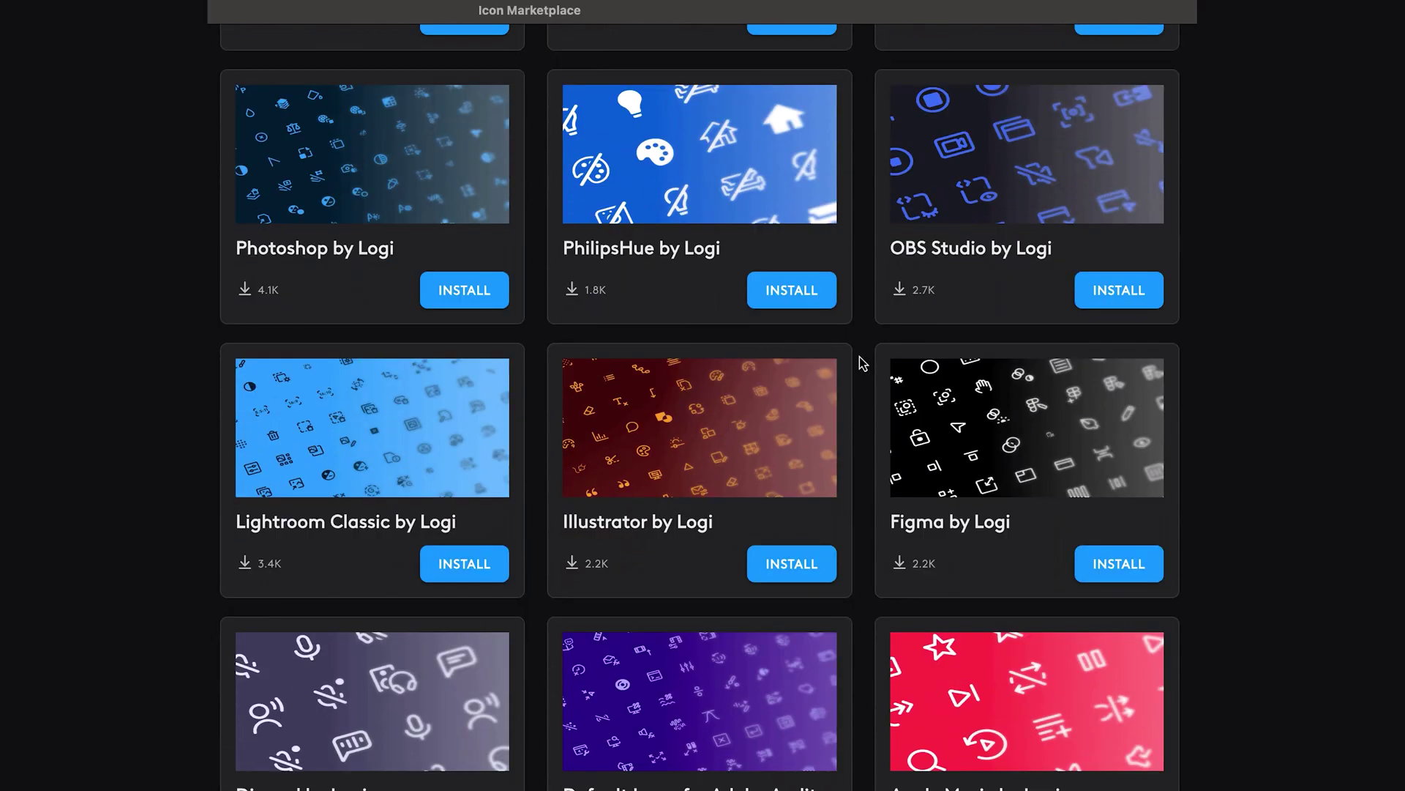
pyautogui.scroll(-2, 859, 358)
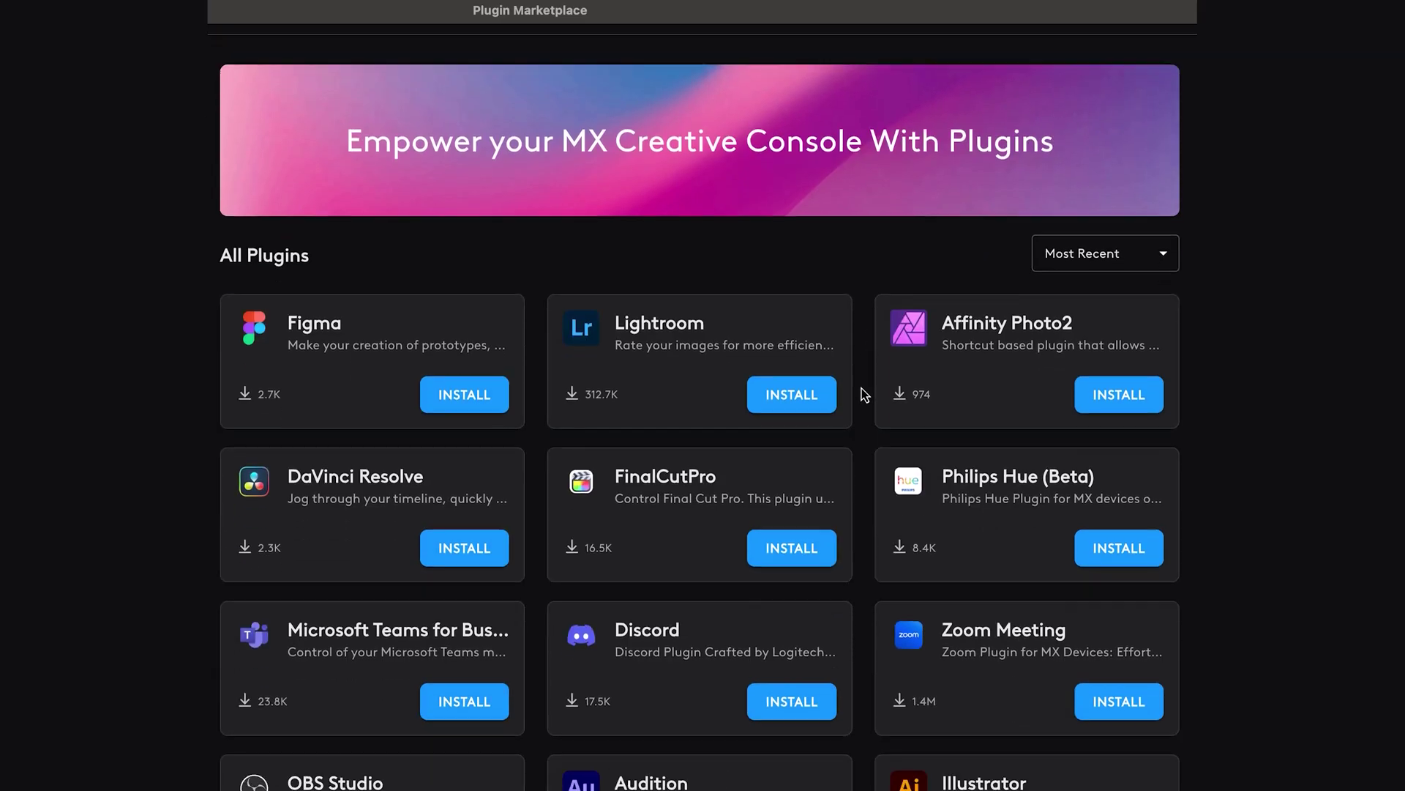
pyautogui.scroll(-9, 864, 393)
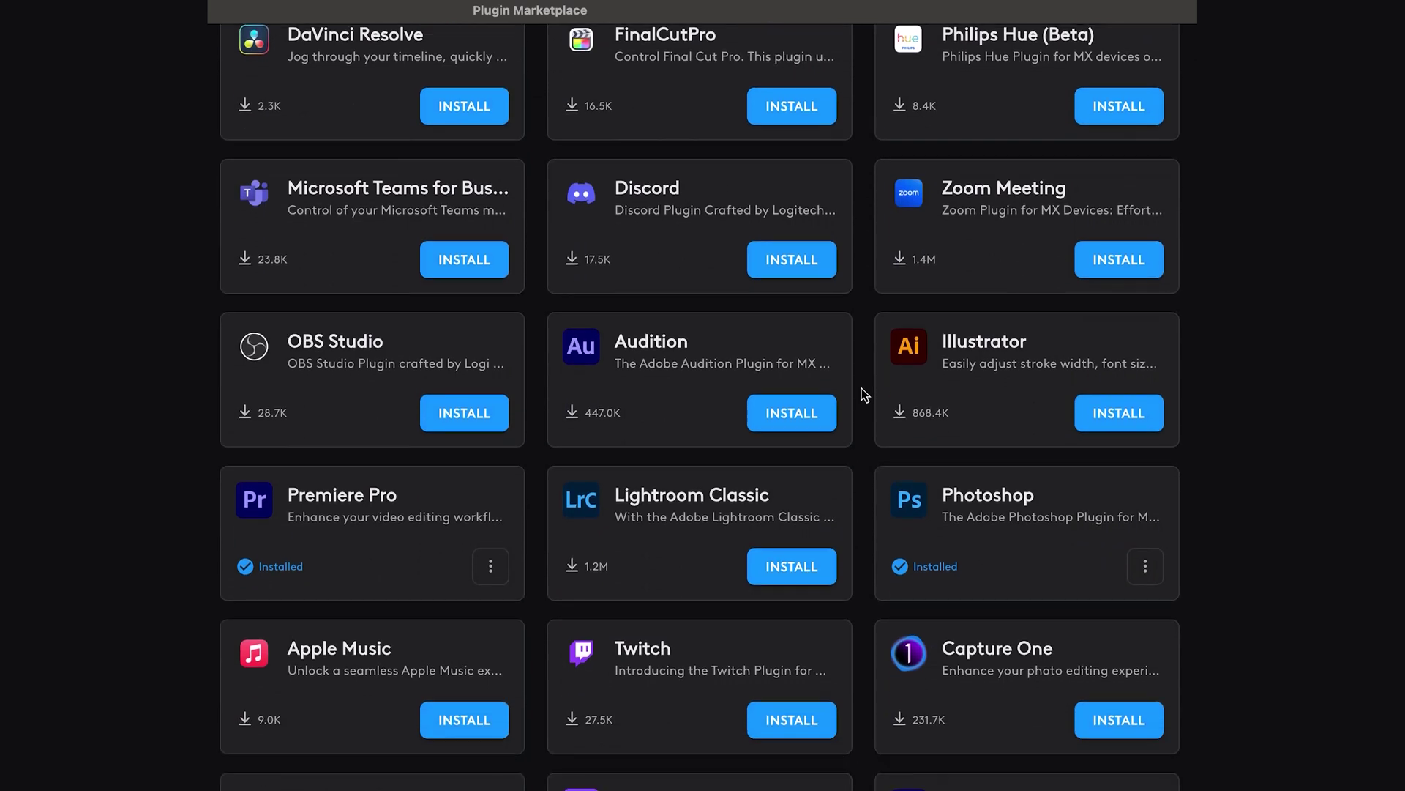
pyautogui.scroll(-4, 862, 391)
pyautogui.scroll(-2, 862, 392)
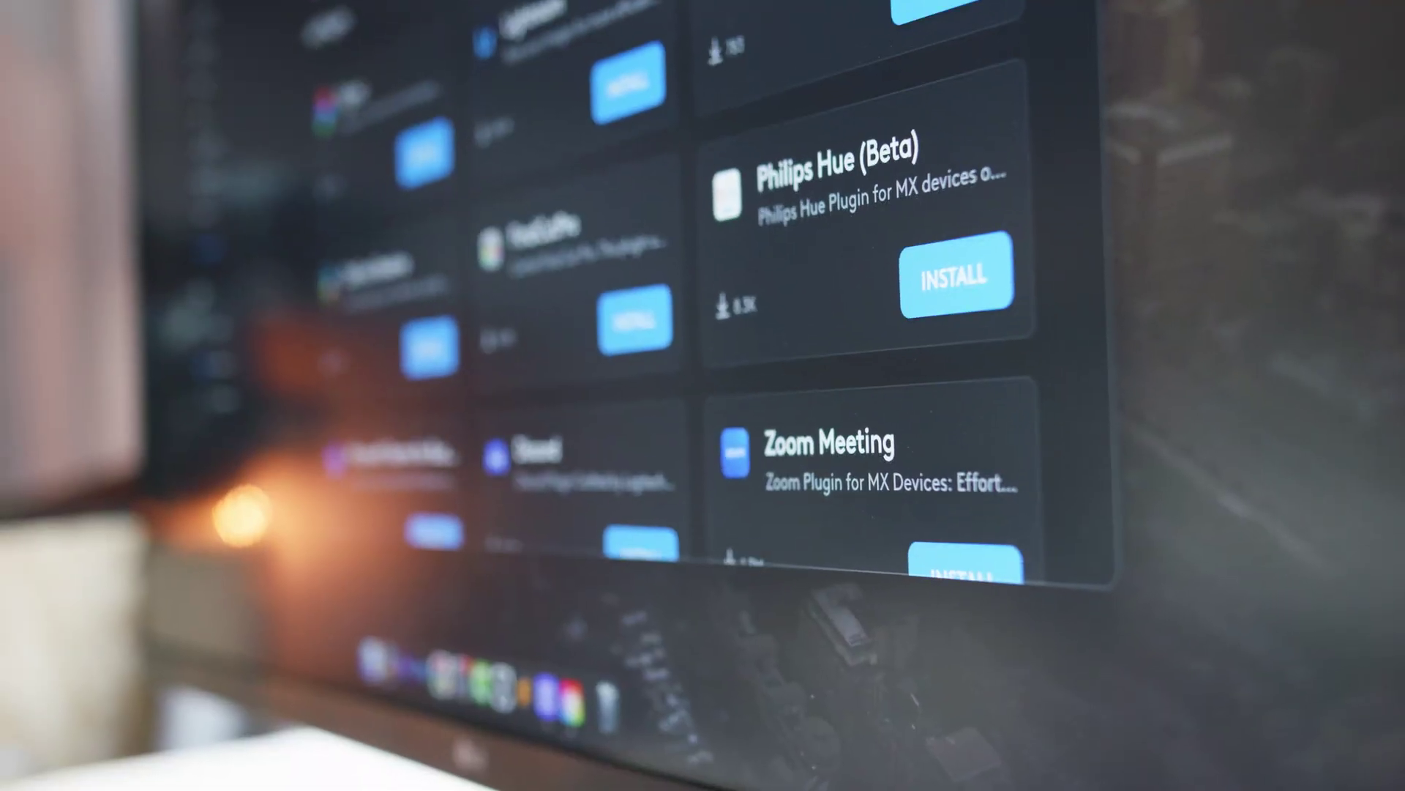
pyautogui.scroll(-5, 732, 329)
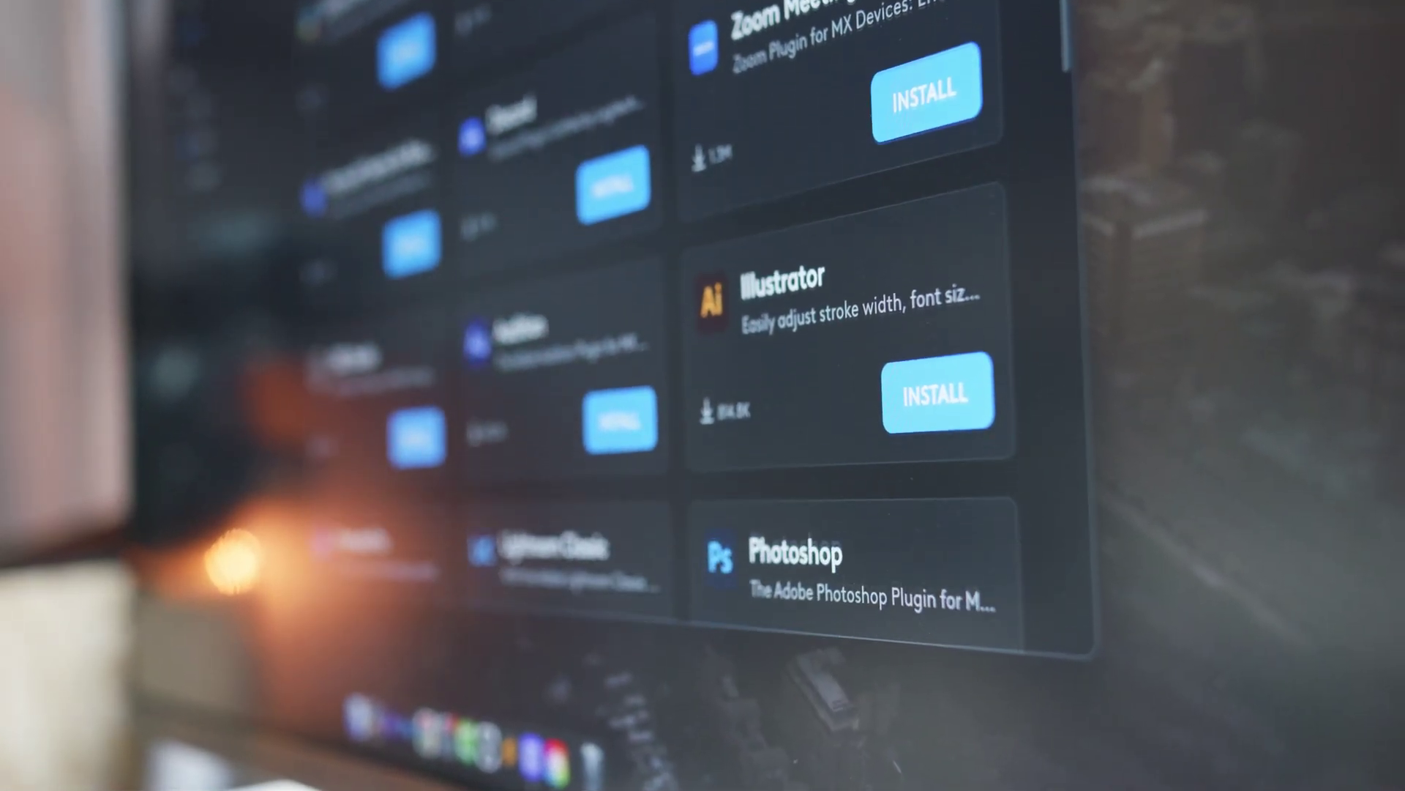